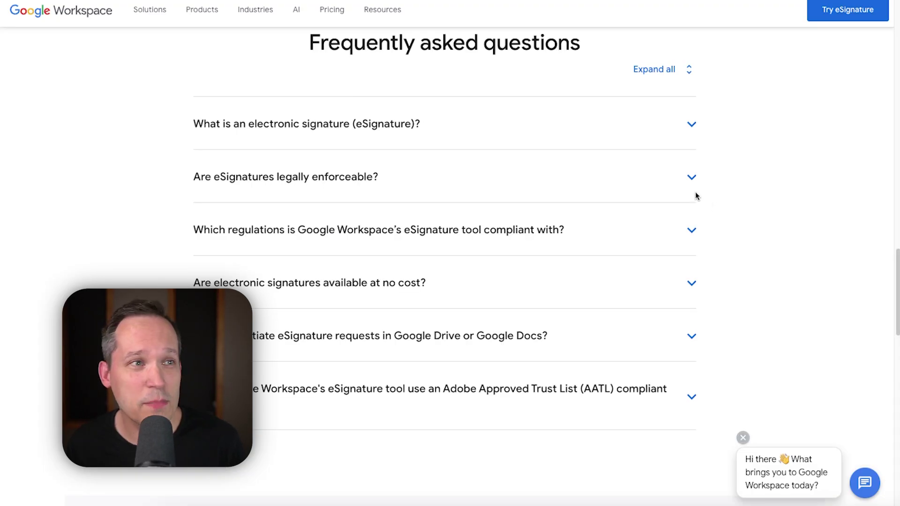
# Step: Expand the FAQ answer to 'Are eSignatures legally enforceable?' on the Google Workspace page
pyautogui.click(691, 176)
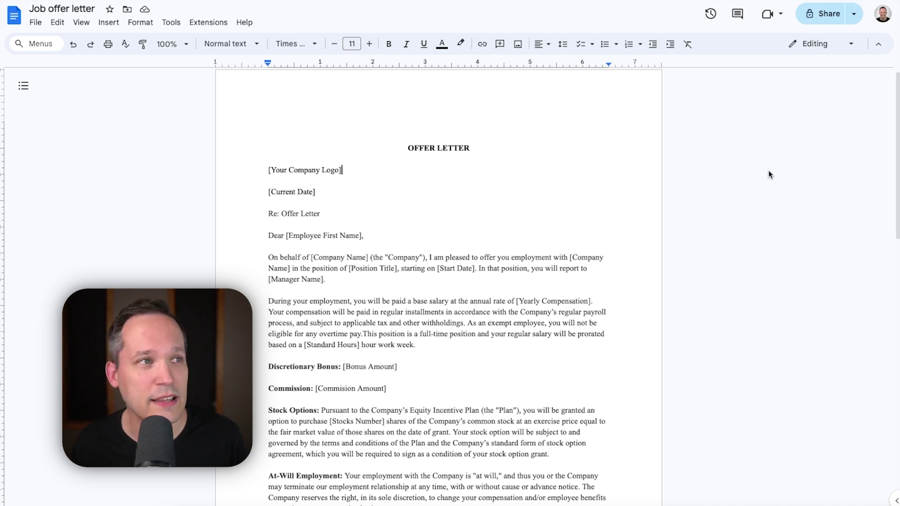
# Step: Delete the company signature, signatory name and title placeholder lines, leaving only 'By:'
pyautogui.moveTo(627, 224)
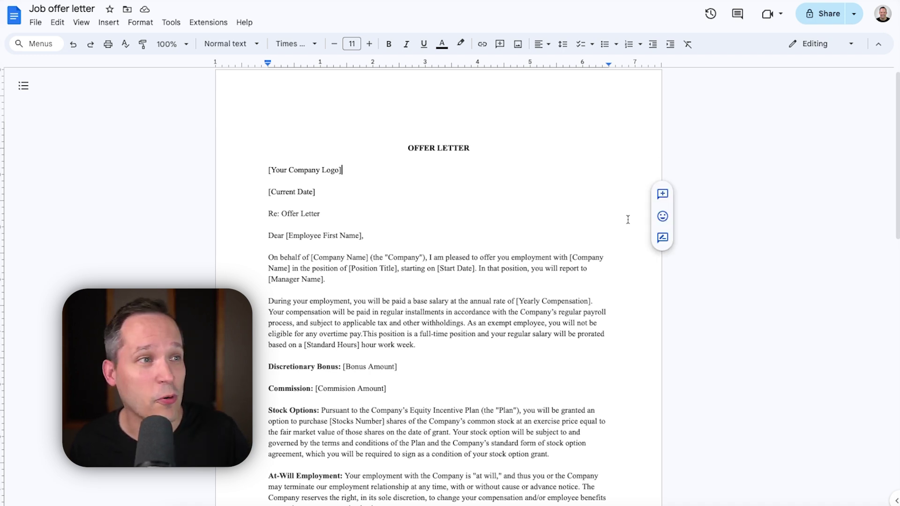
pyautogui.scroll(-3, 589, 263)
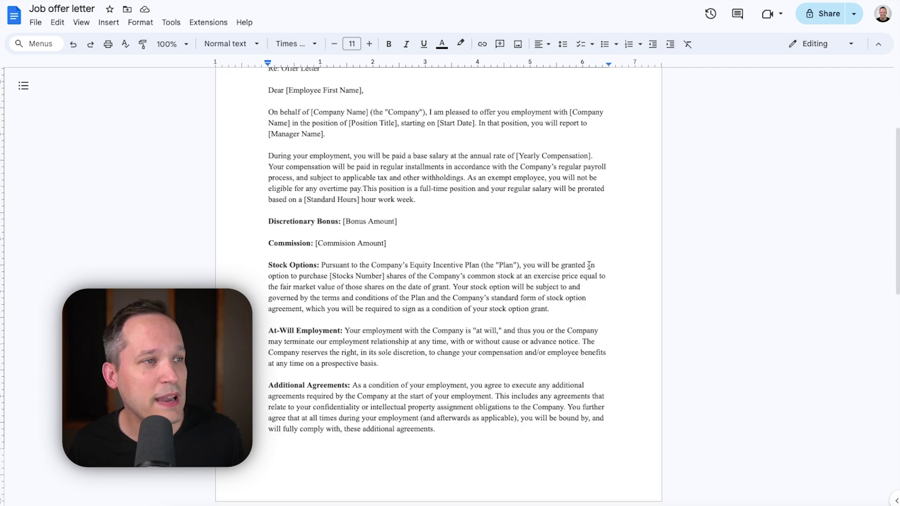
pyautogui.scroll(-8, 590, 264)
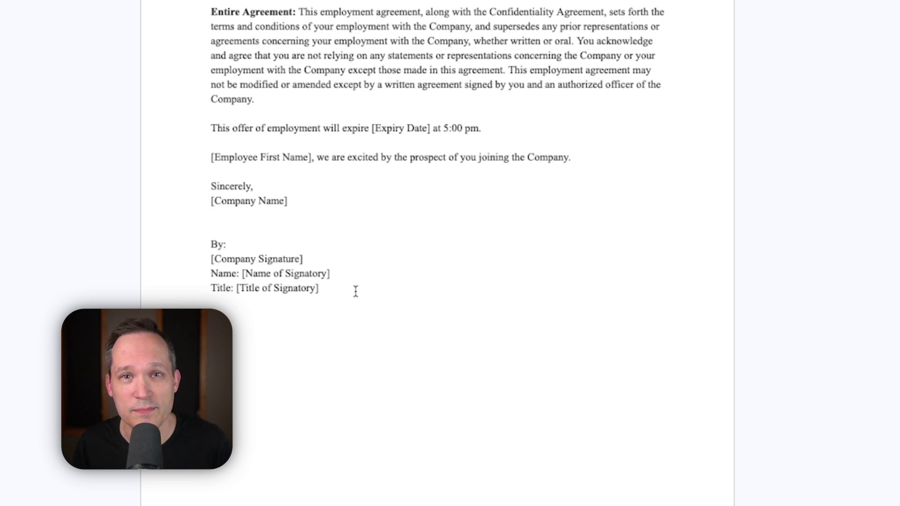
pyautogui.moveTo(356, 292); pyautogui.dragTo(211, 257)
pyautogui.press('BackSpace')
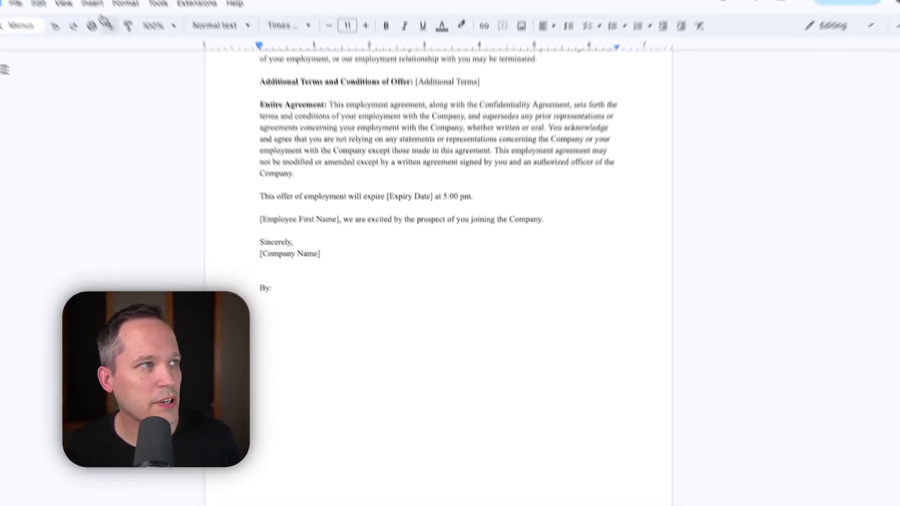
pyautogui.click(96, 5)
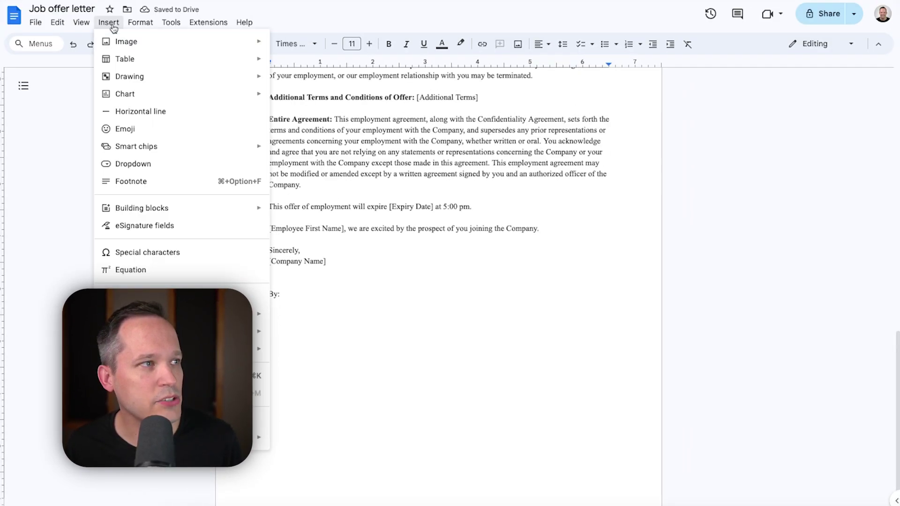
# Step: Open Insert > eSignature fields and bring up the Signer 1 signer list
pyautogui.click(174, 228)
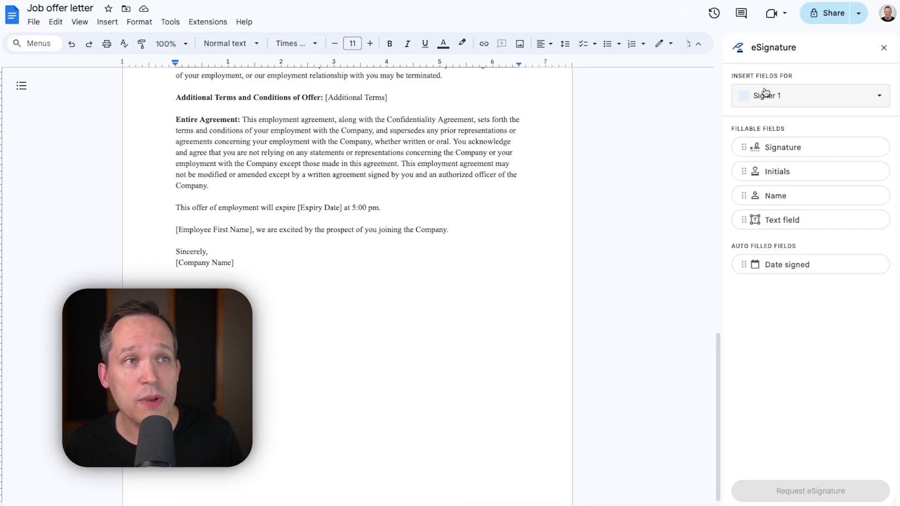
pyautogui.click(171, 24)
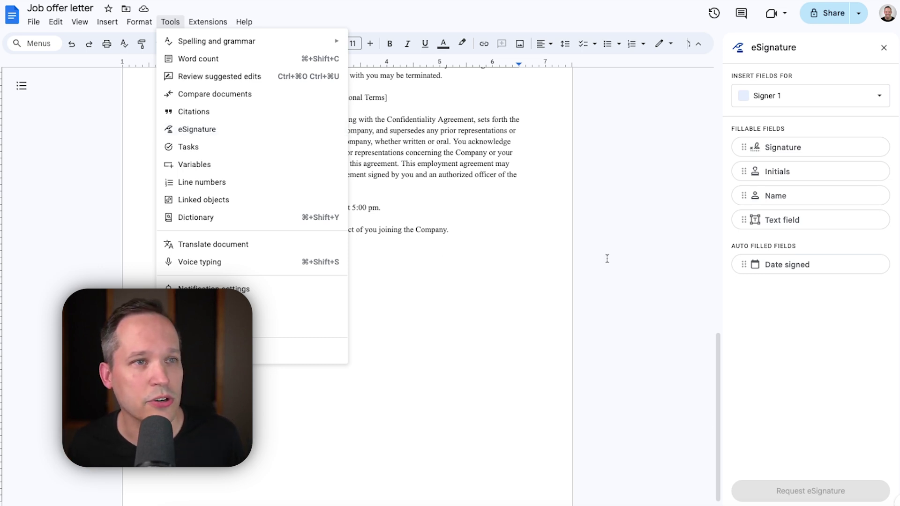
pyautogui.click(806, 333)
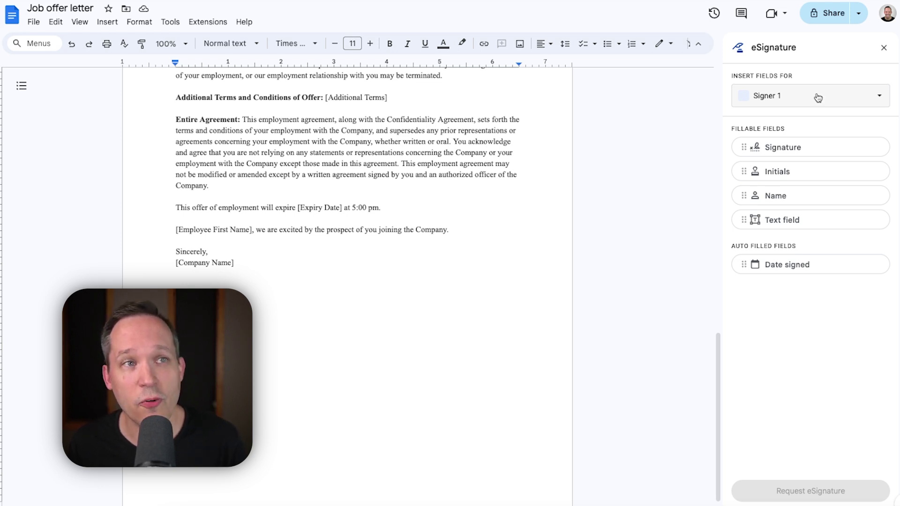
pyautogui.click(824, 98)
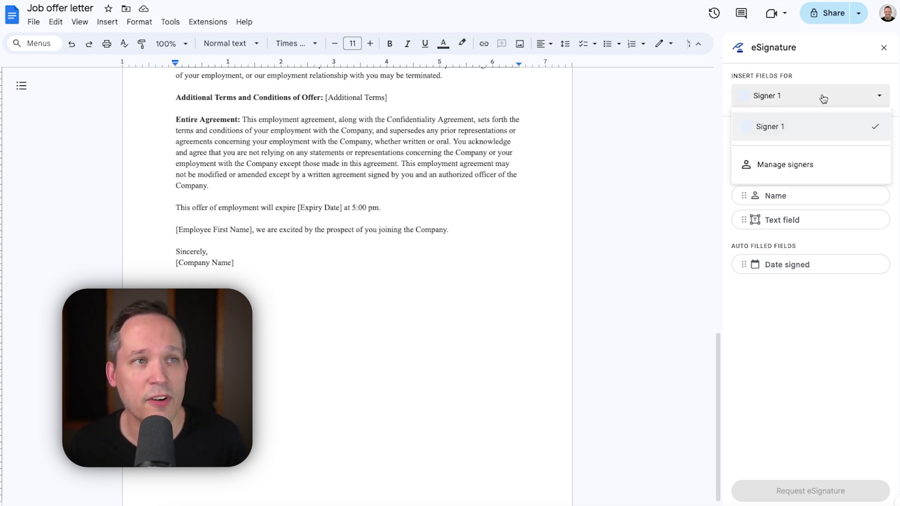
# Step: Rename Signer 1 to Manager, add a second signer named Employee, and save
pyautogui.click(810, 165)
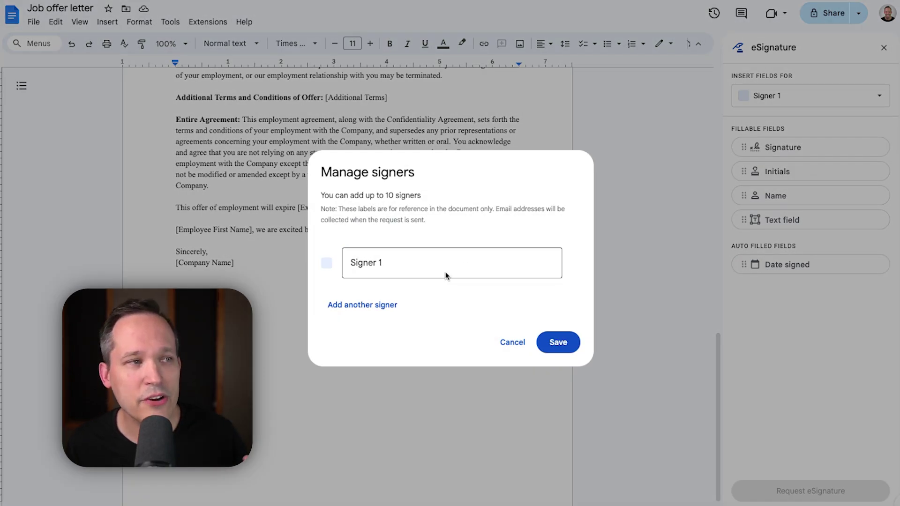
pyautogui.tripleClick(435, 263)
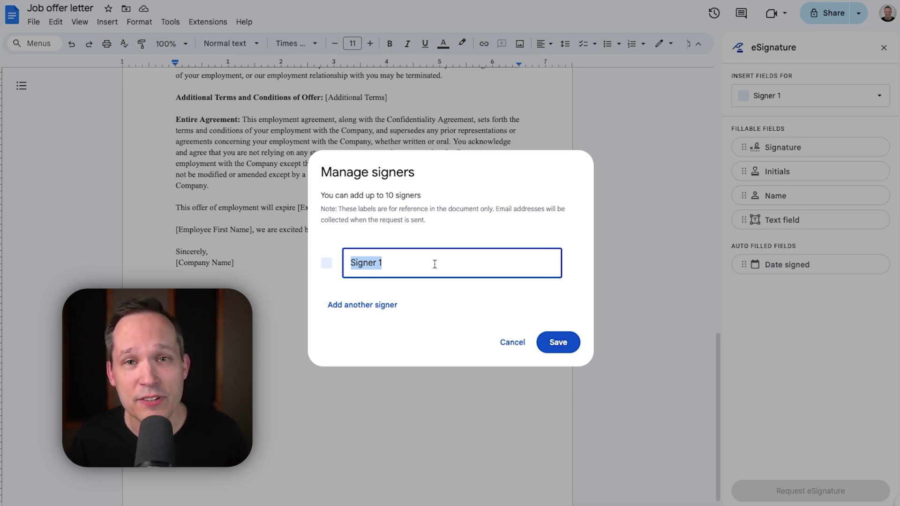
pyautogui.write('Manager')
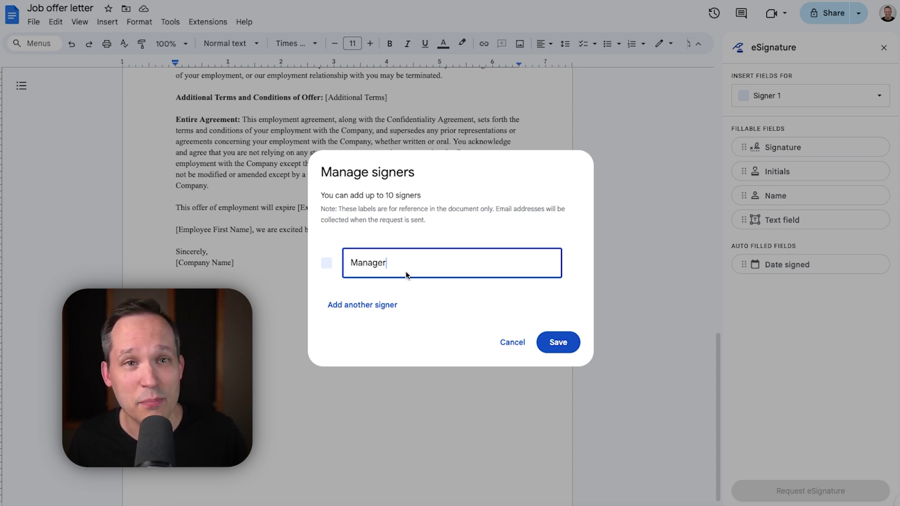
pyautogui.click(382, 303)
pyautogui.click(383, 280)
pyautogui.write('Employee')
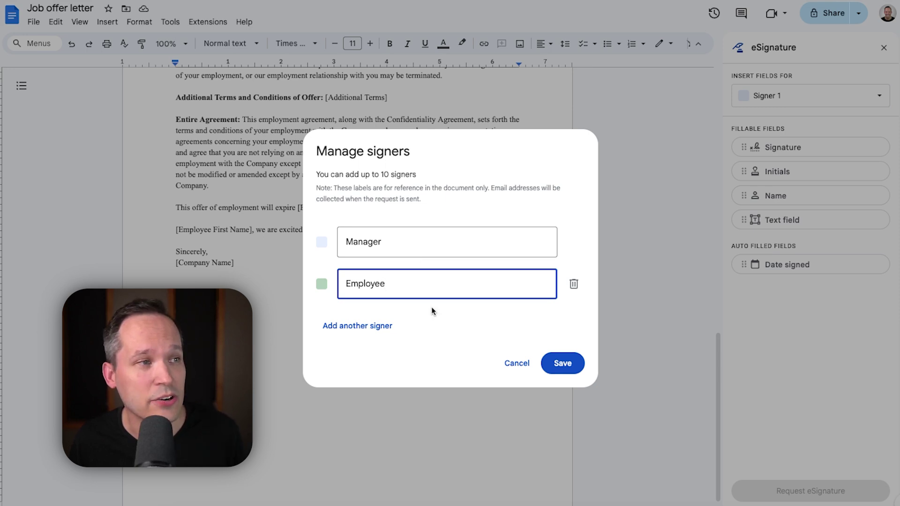
pyautogui.click(441, 317)
pyautogui.click(562, 363)
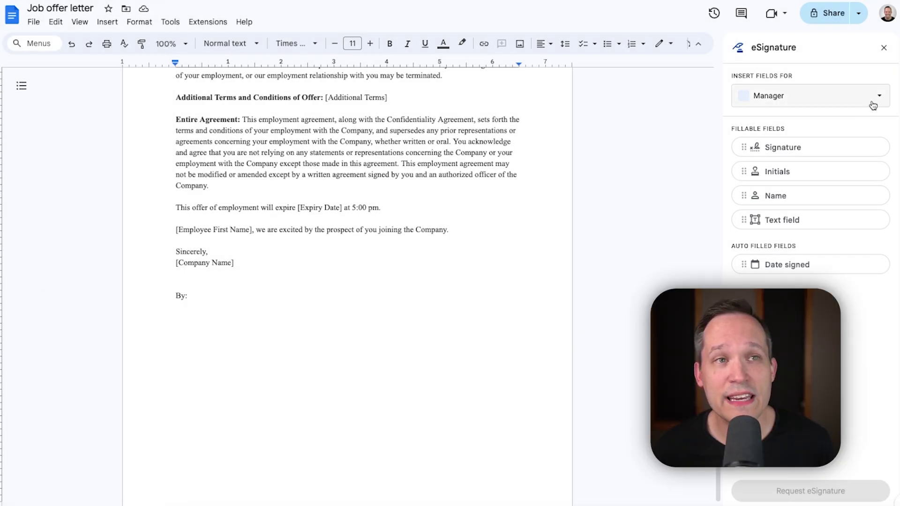
# Step: Insert a Manager signature field under 'By:' with a name field below it
pyautogui.click(875, 102)
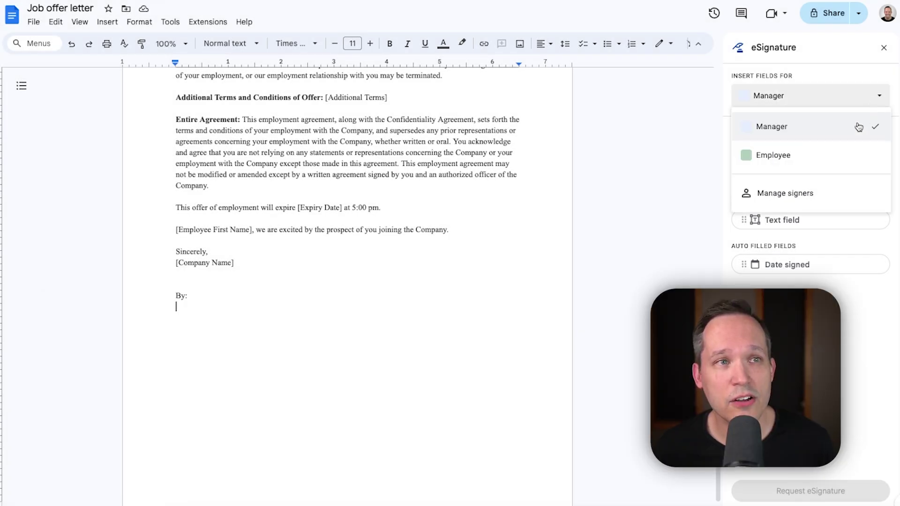
pyautogui.click(846, 156)
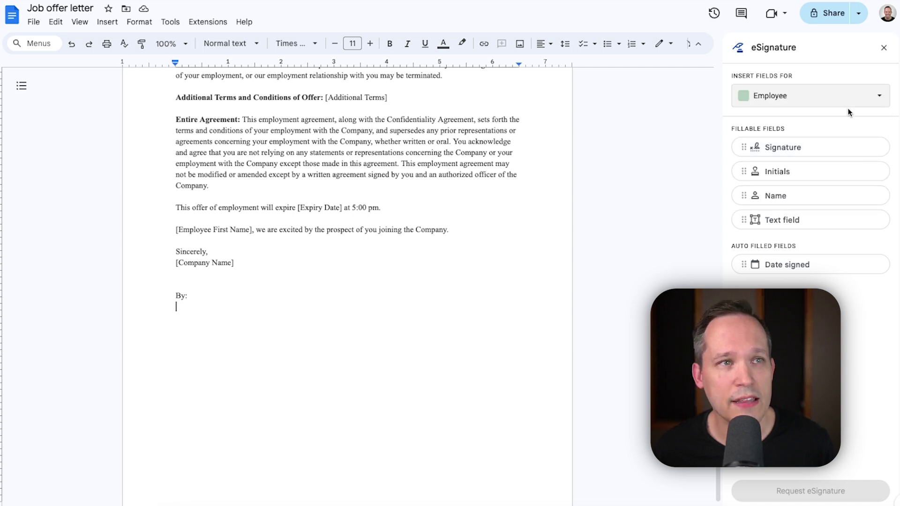
pyautogui.click(851, 102)
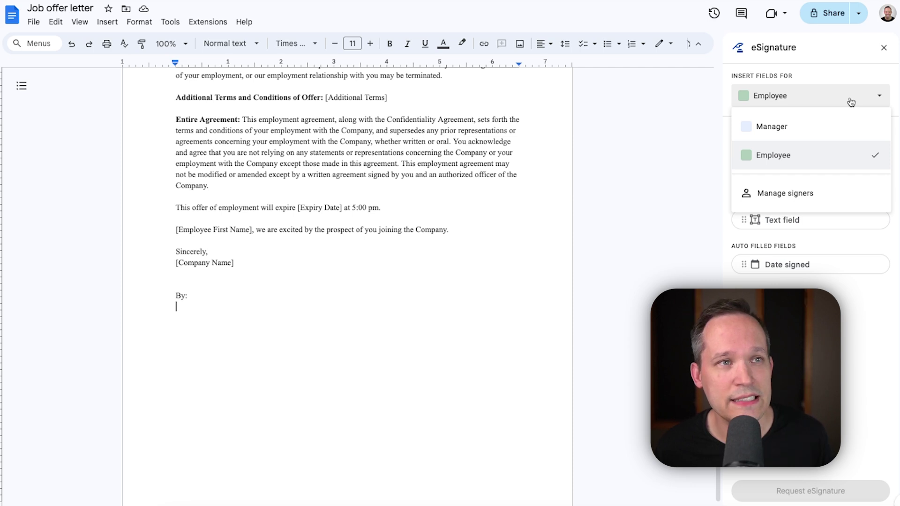
pyautogui.click(830, 125)
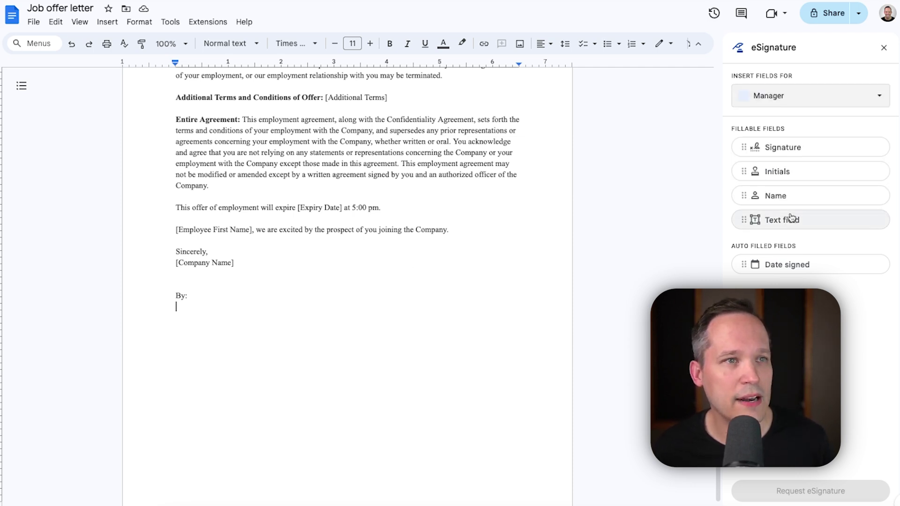
pyautogui.click(784, 151)
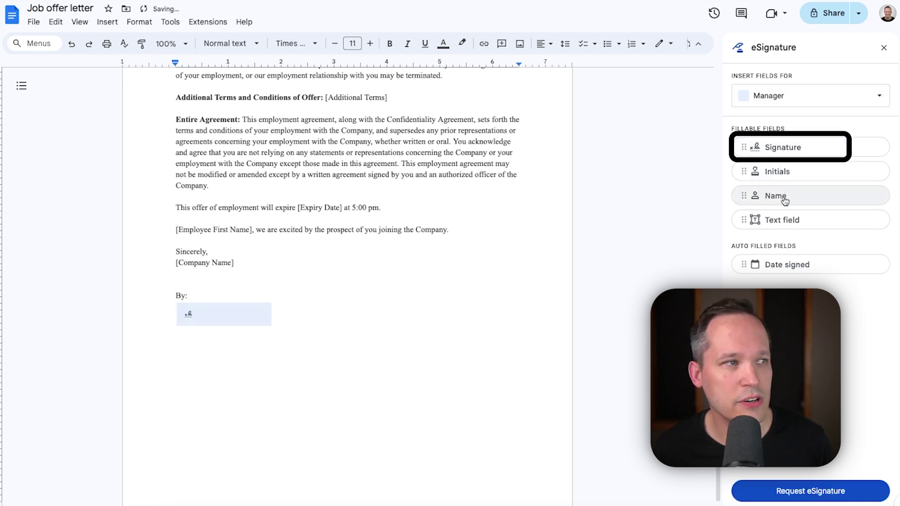
pyautogui.click(821, 201)
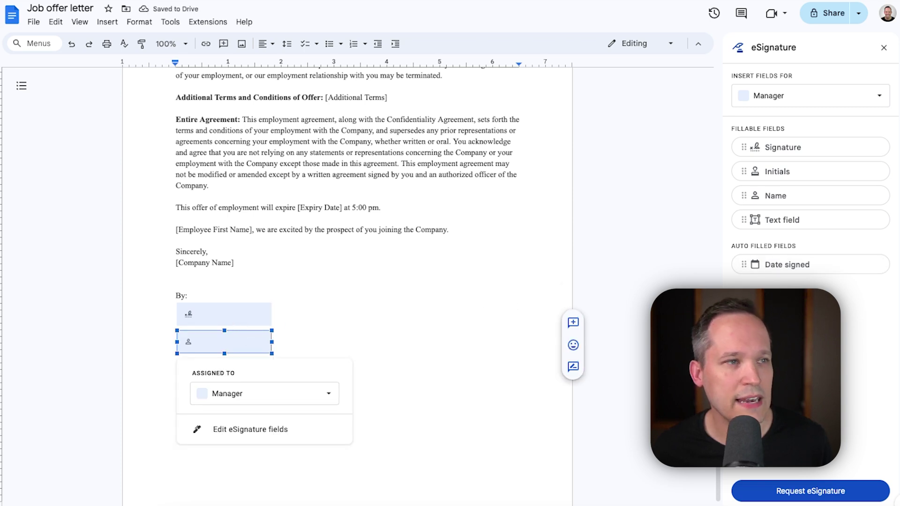
pyautogui.click(335, 342)
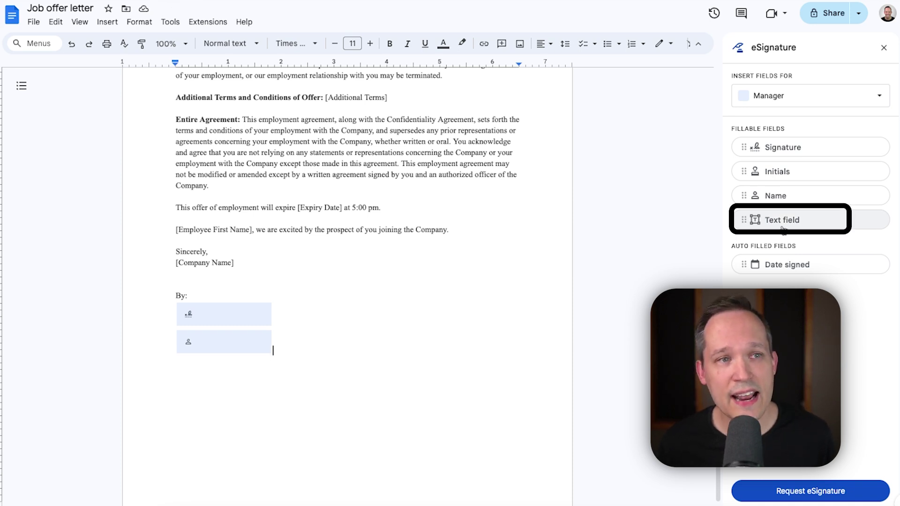
# Step: Add a Manager text field with placeholder 'Tit' and a Manager date-signed field
pyautogui.click(785, 228)
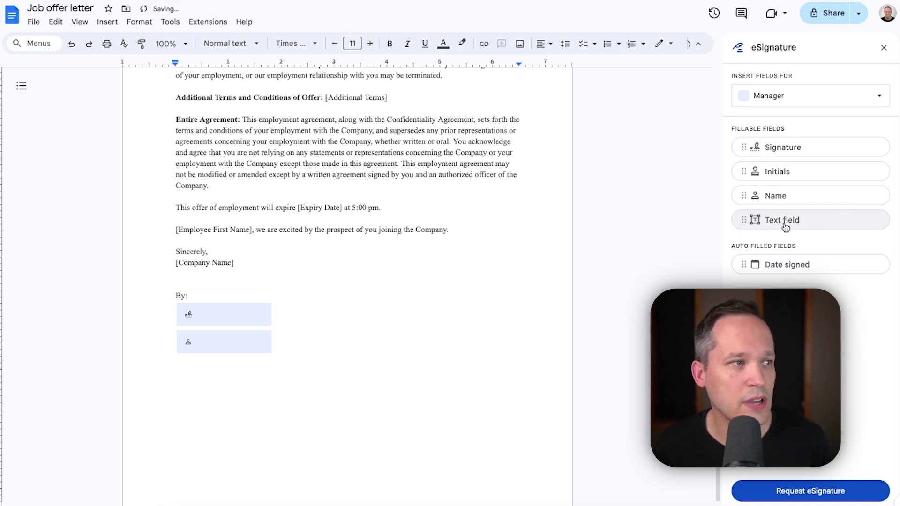
pyautogui.click(241, 374)
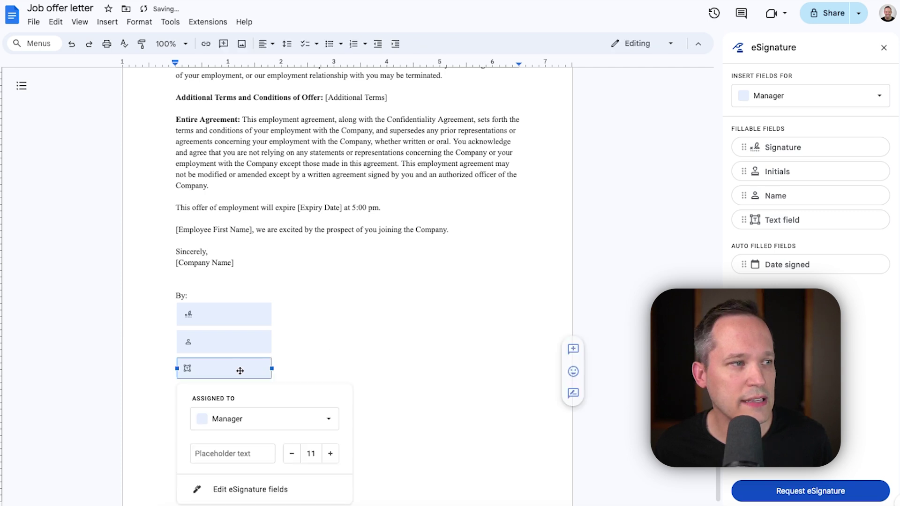
pyautogui.scroll(-1, 237, 413)
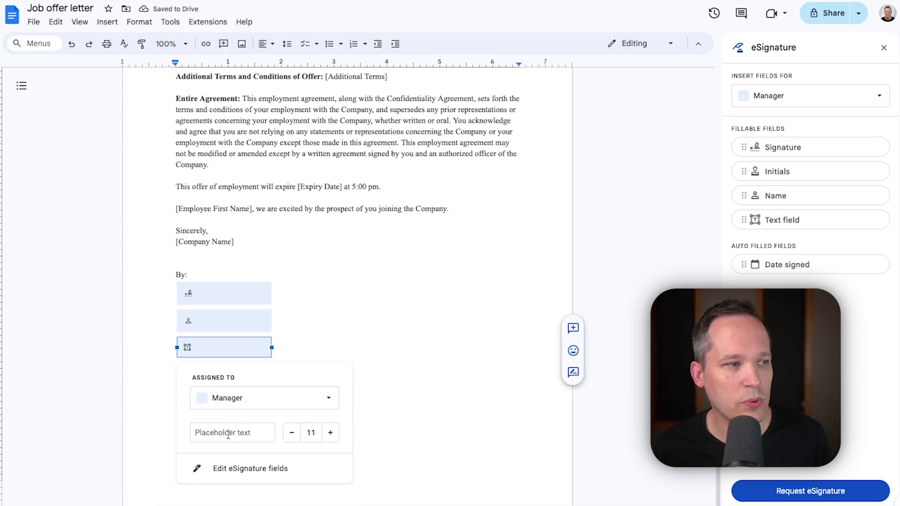
pyautogui.click(229, 434)
pyautogui.write('Title')
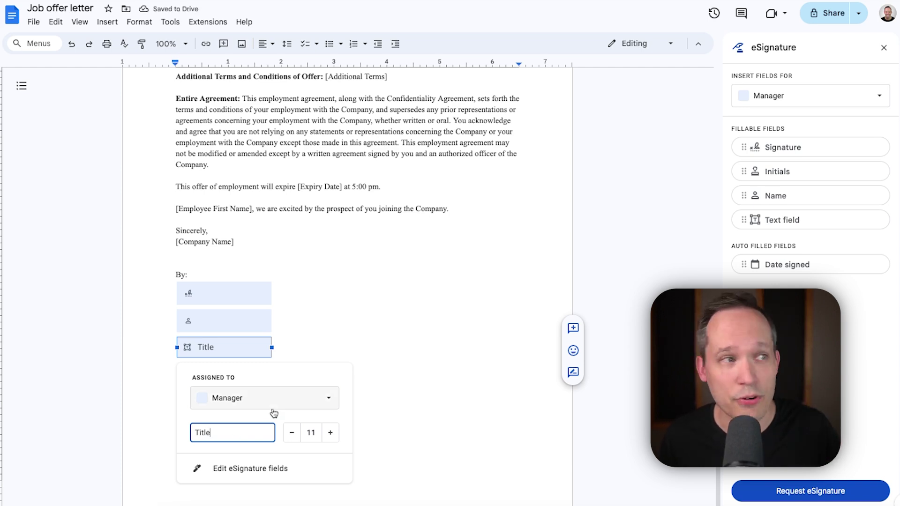
pyautogui.click(345, 319)
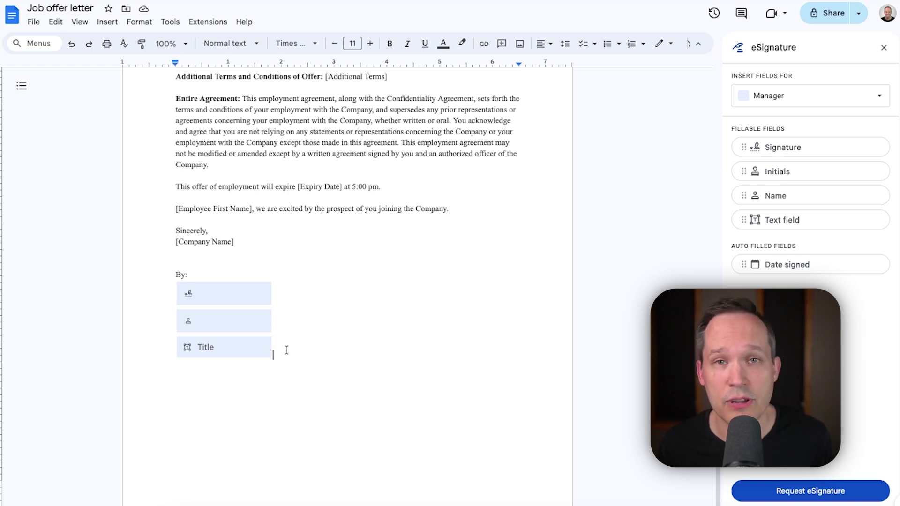
pyautogui.hotkey('ctrl', 'z')
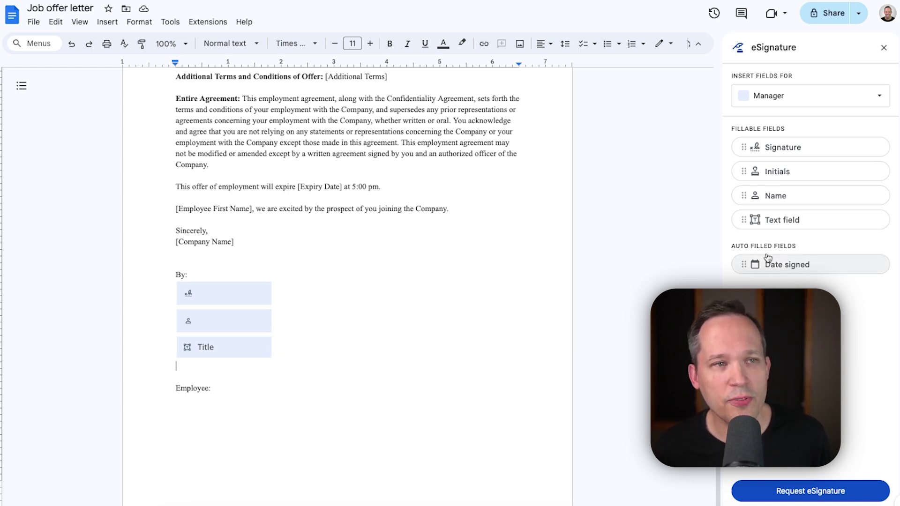
pyautogui.click(781, 269)
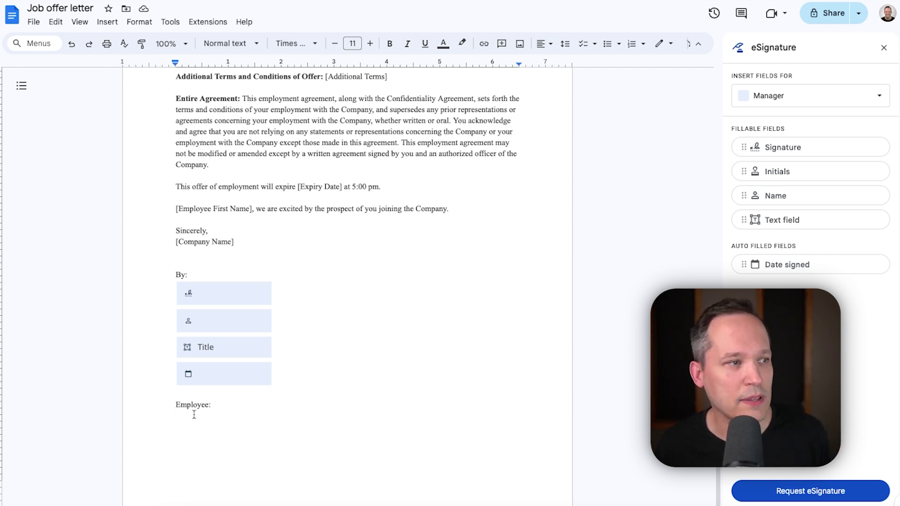
# Step: Insert Employee signature and date-signed fields under 'Employee:' and open Request eSignature
pyautogui.scroll(-1, 198, 404)
pyautogui.click(197, 400)
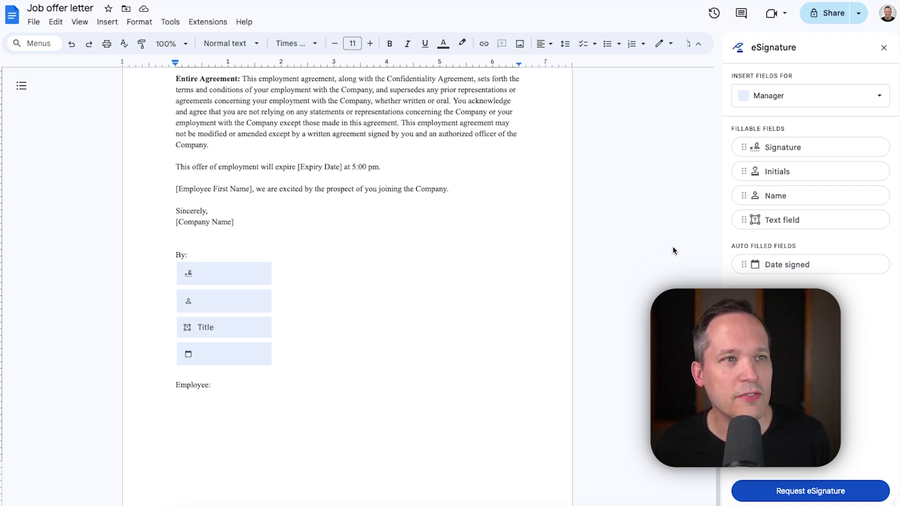
pyautogui.click(790, 100)
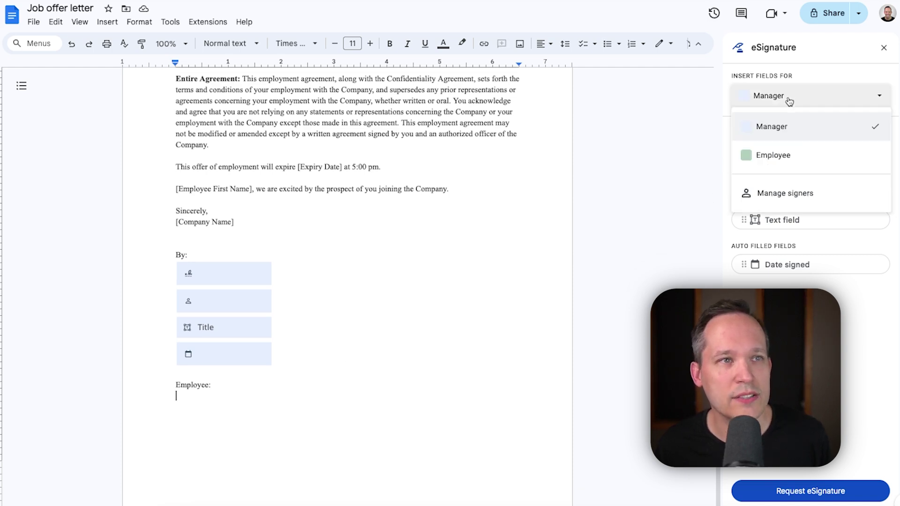
pyautogui.click(778, 156)
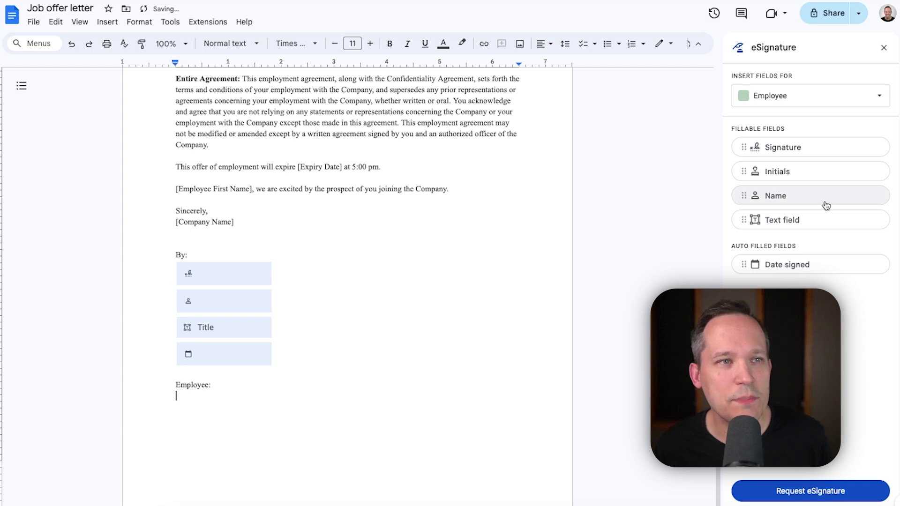
pyautogui.click(825, 157)
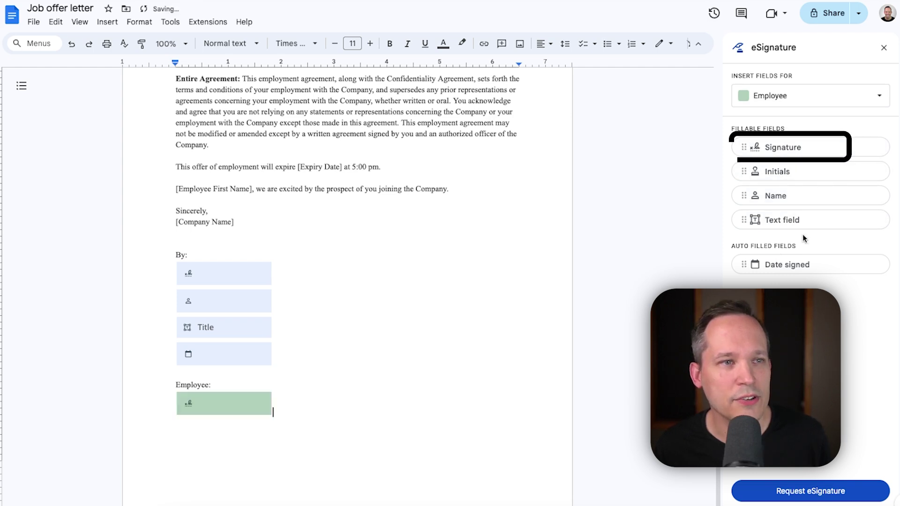
pyautogui.click(801, 266)
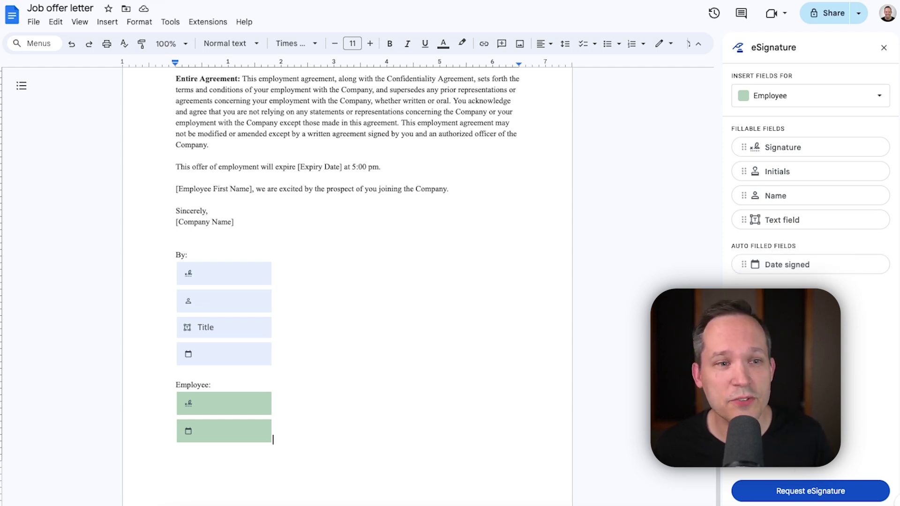
pyautogui.click(797, 496)
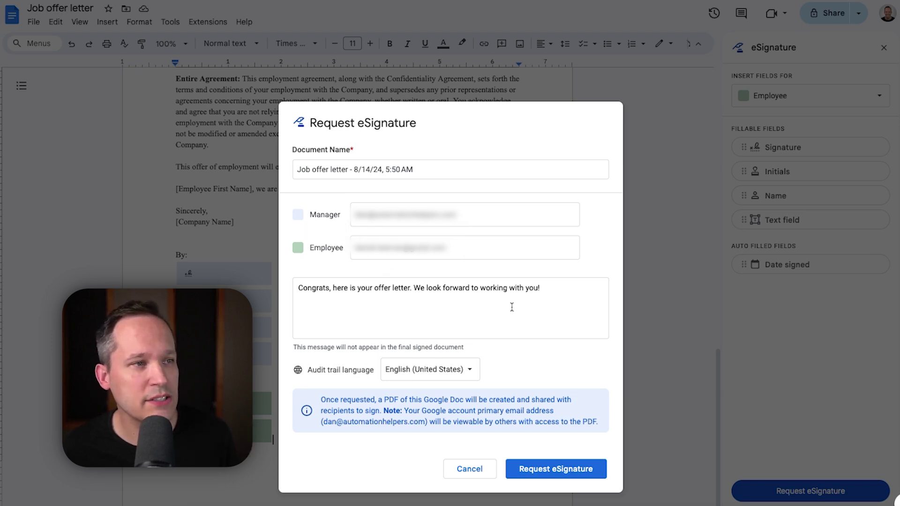
# Step: Keep the congratulatory message with both signers' e-mails and send the eSignature request
pyautogui.moveTo(559, 285); pyautogui.dragTo(306, 277)
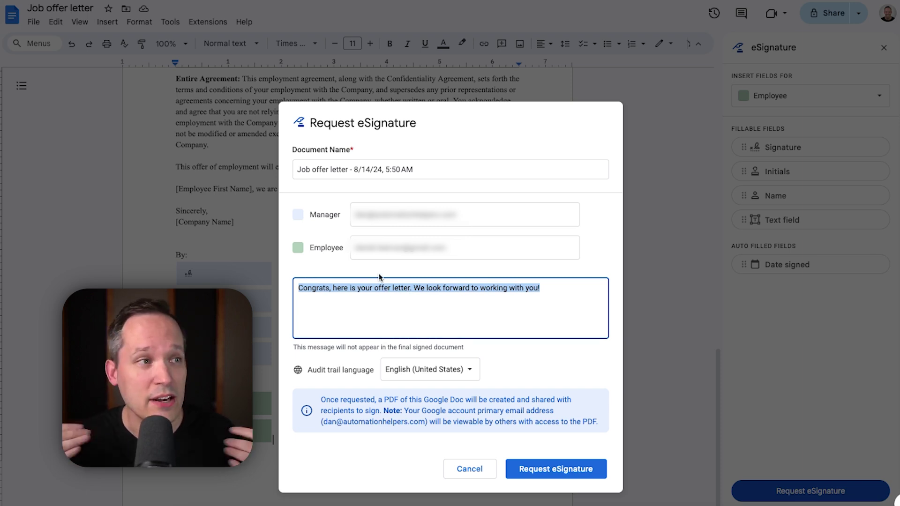
pyautogui.click(553, 291)
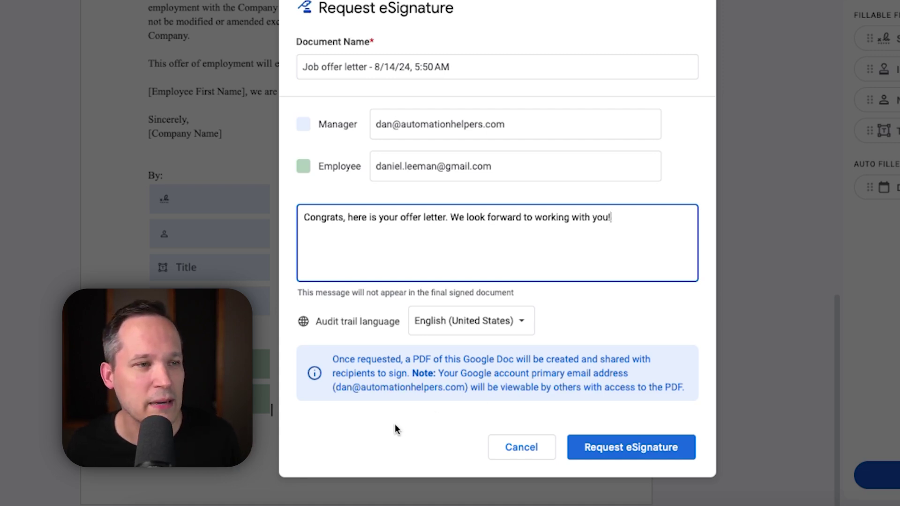
pyautogui.click(624, 448)
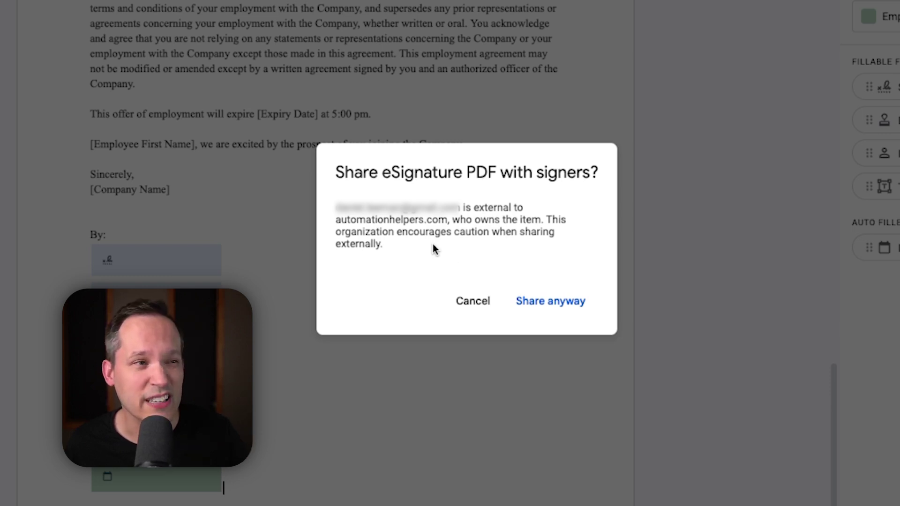
# Step: Share the PDF with the external signer and open 'Job offer letter - 8/14/24, 5:50 AM'
pyautogui.click(565, 303)
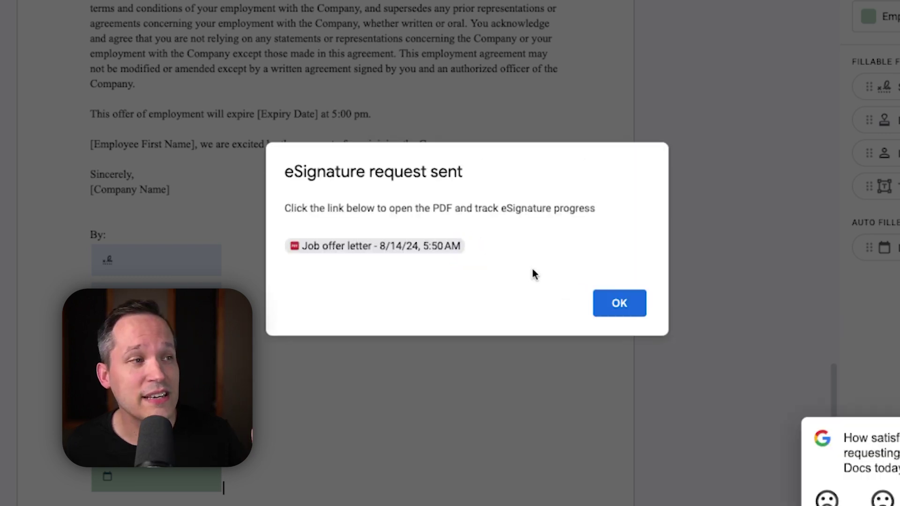
pyautogui.click(431, 254)
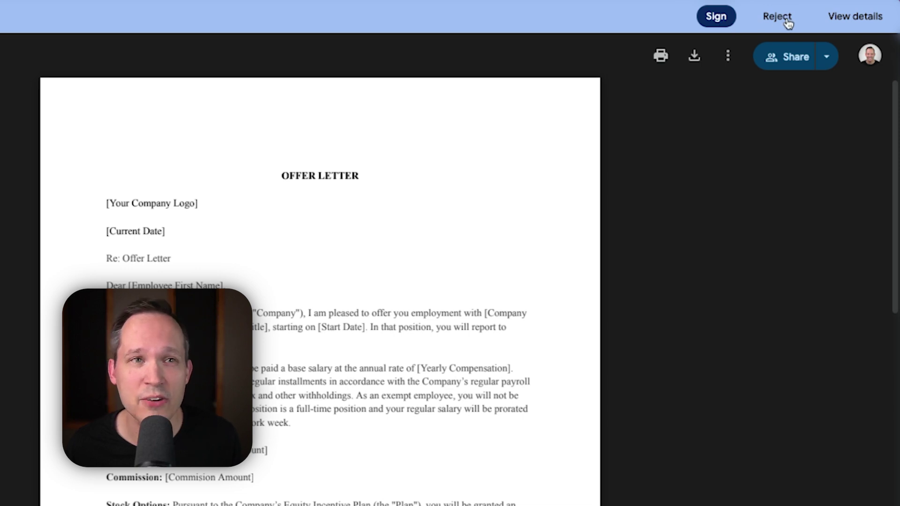
# Step: View the eSignature details of the pending offer-letter PDF
pyautogui.click(847, 17)
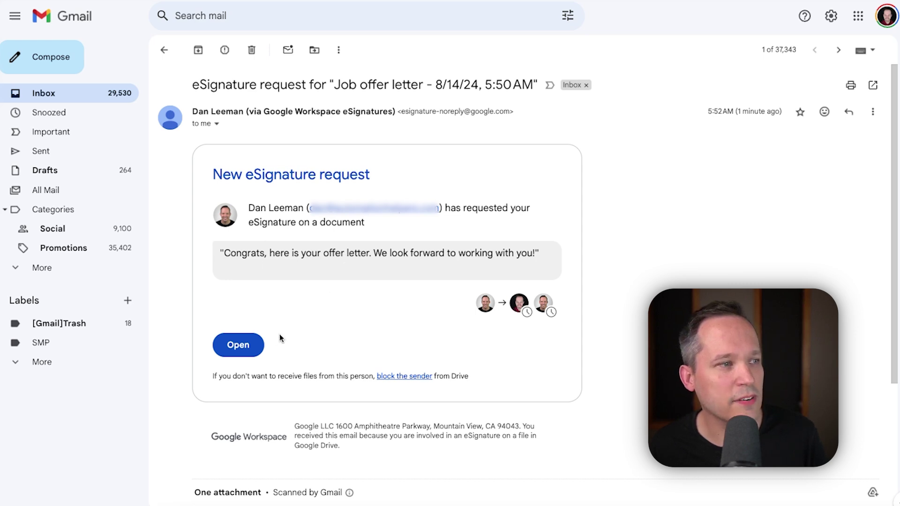
# Step: Sign as the employee with full name and initials, mark complete, and accept the terms
pyautogui.click(239, 345)
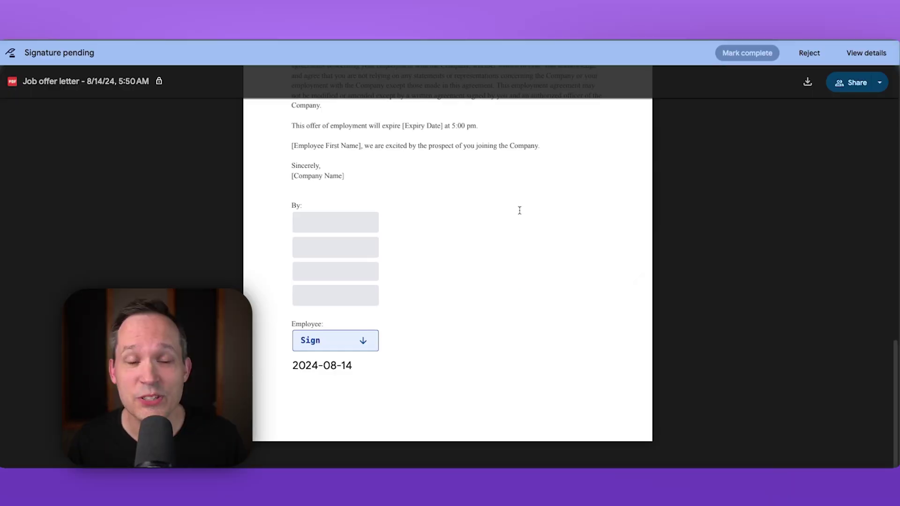
pyautogui.moveTo(340, 378)
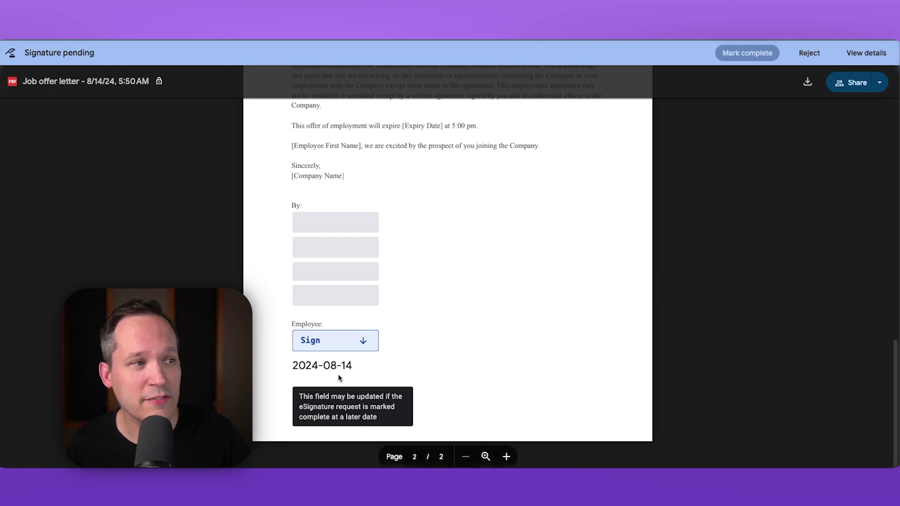
pyautogui.click(335, 344)
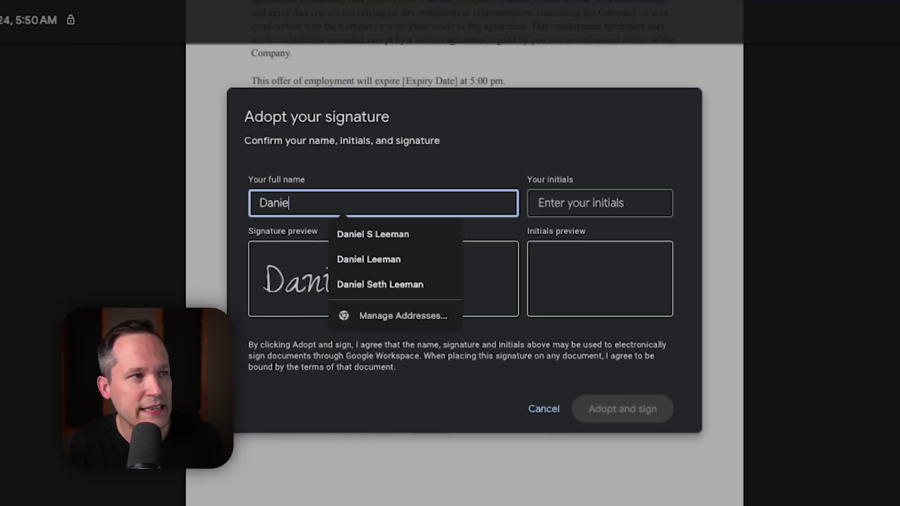
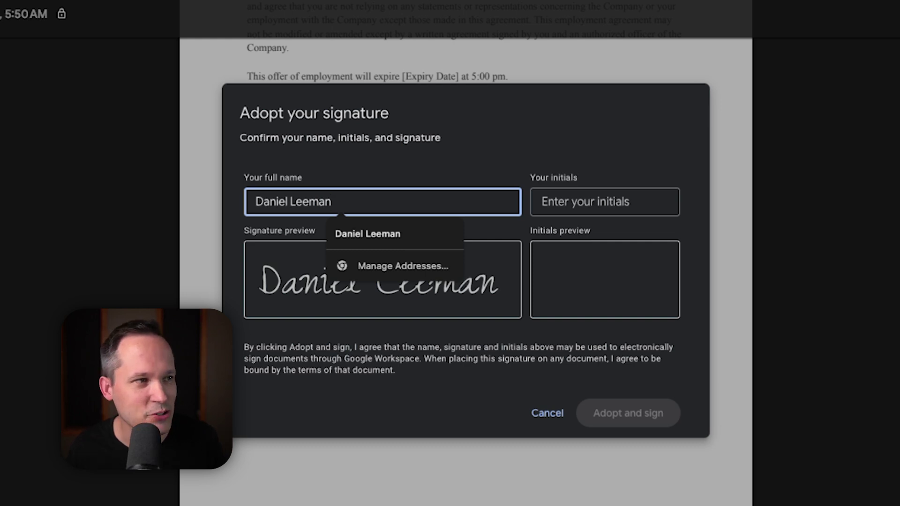
pyautogui.click(553, 205)
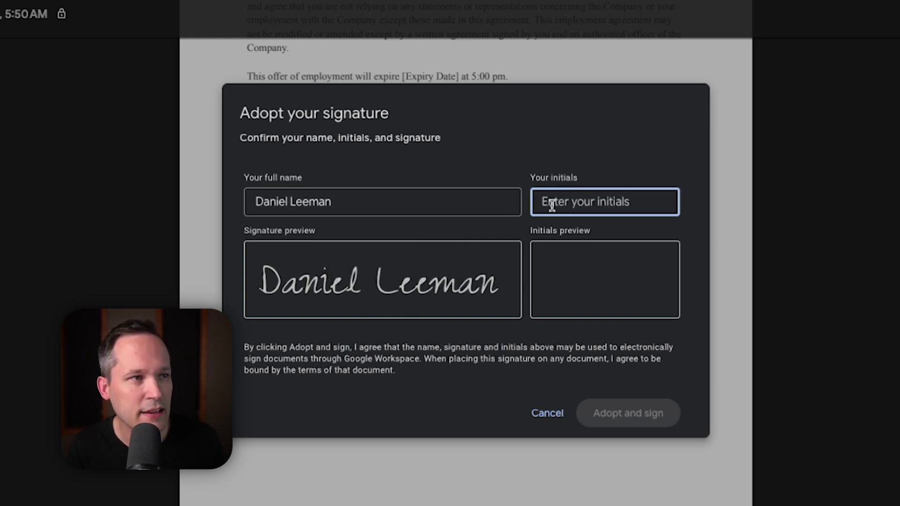
pyautogui.write('DL')
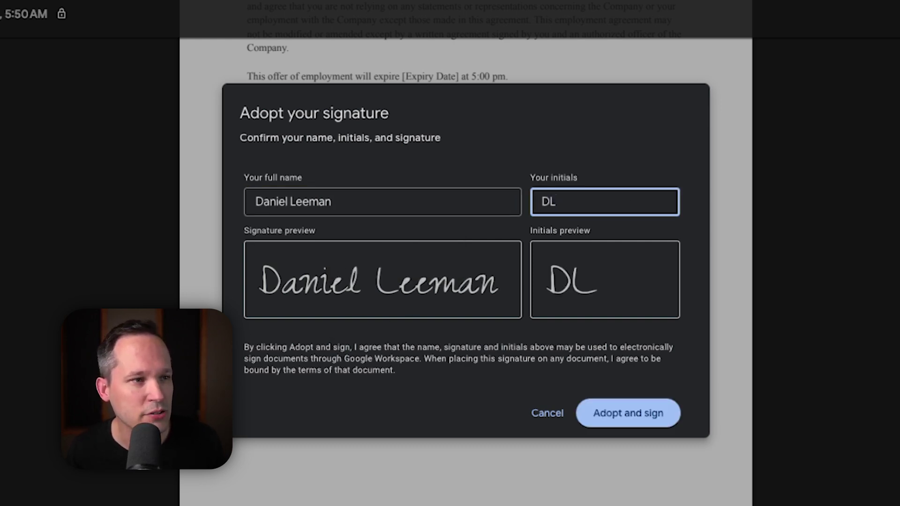
pyautogui.click(621, 415)
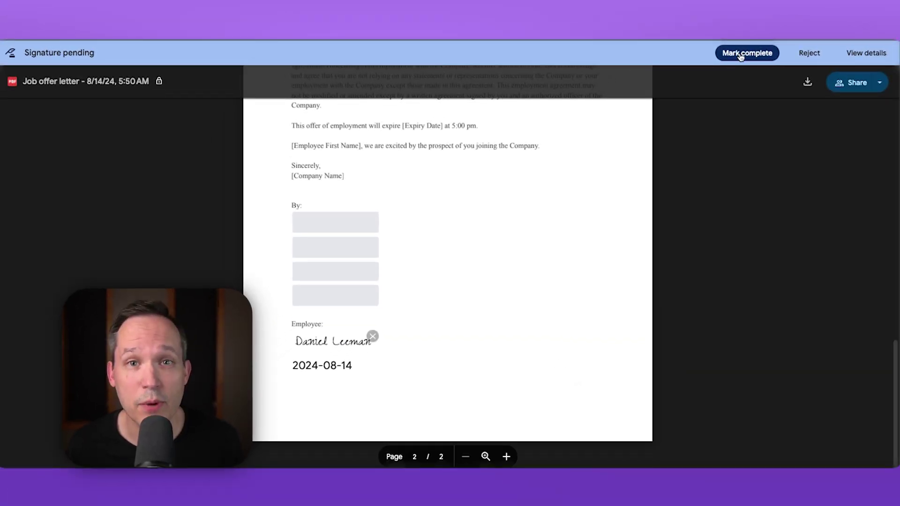
pyautogui.click(741, 54)
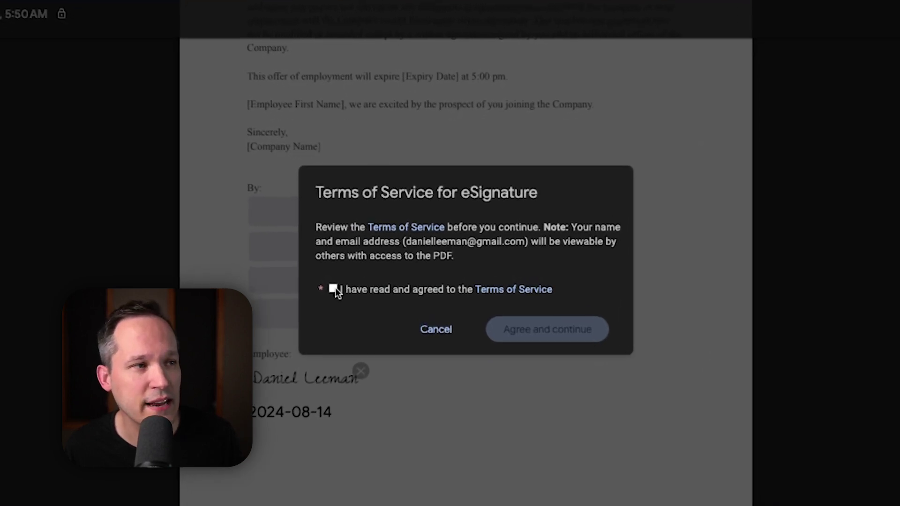
pyautogui.click(334, 289)
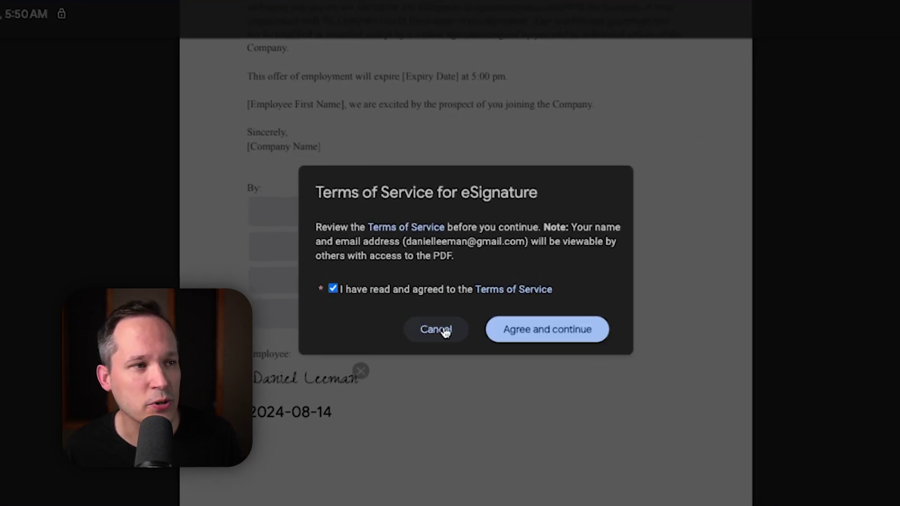
pyautogui.click(510, 329)
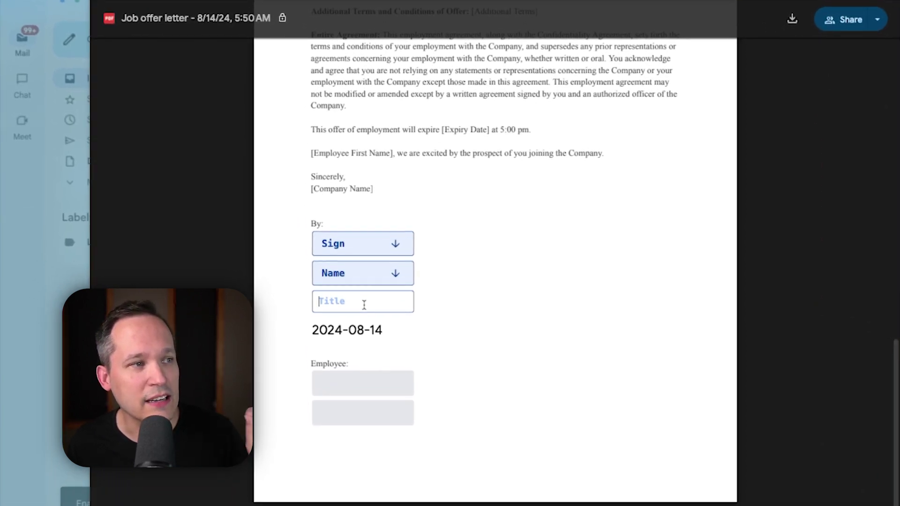
# Step: Adopt the manager's signature in the letter, mark complete, and agree to the Terms of Service
pyautogui.click(363, 244)
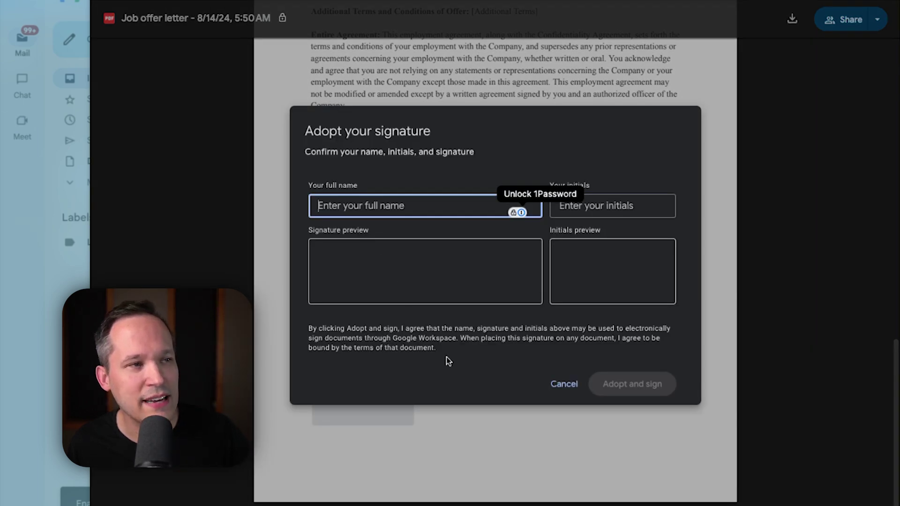
pyautogui.click(479, 423)
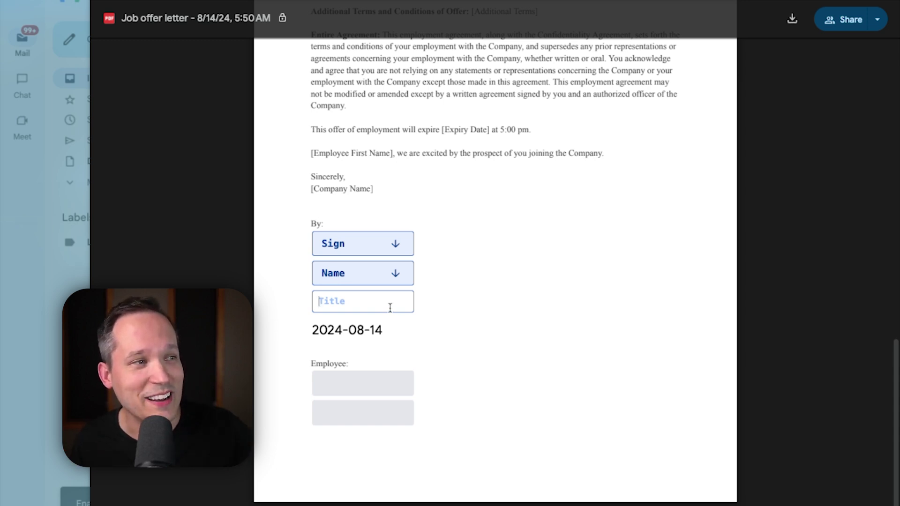
pyautogui.write('Manager')
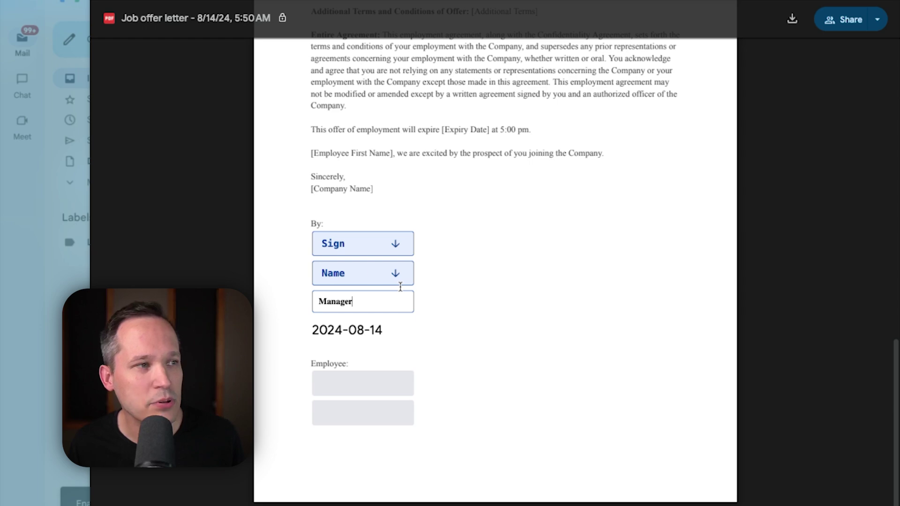
pyautogui.click(357, 247)
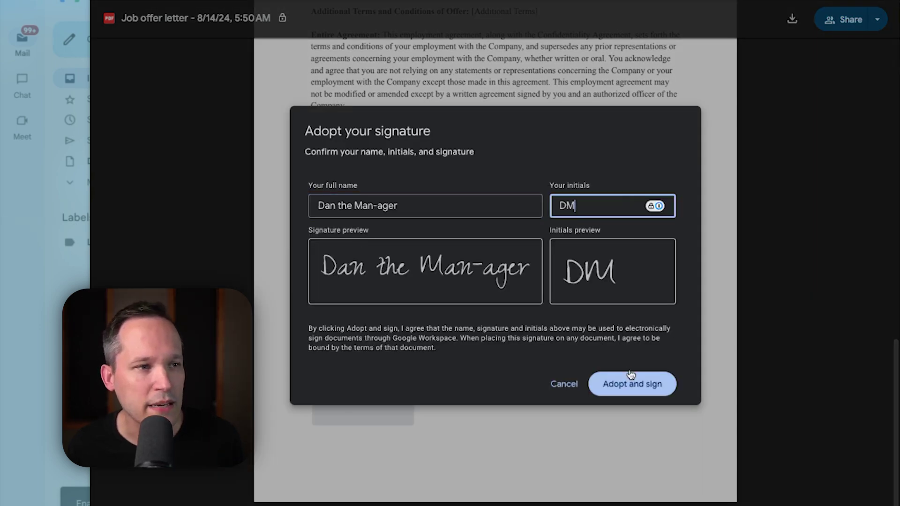
pyautogui.click(631, 381)
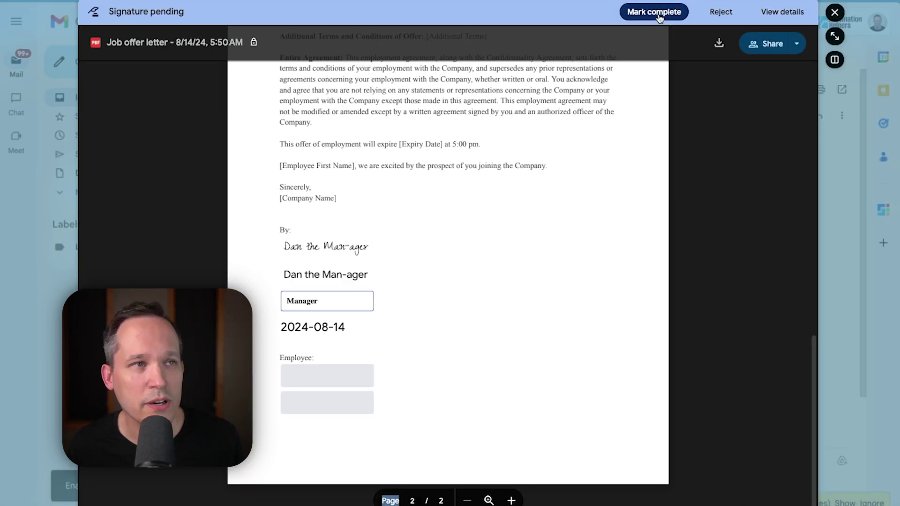
pyautogui.click(658, 15)
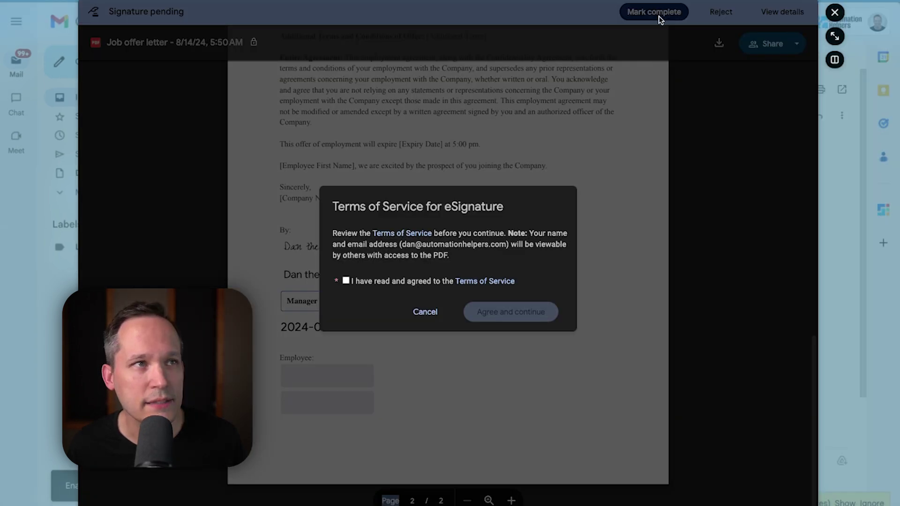
pyautogui.click(353, 278)
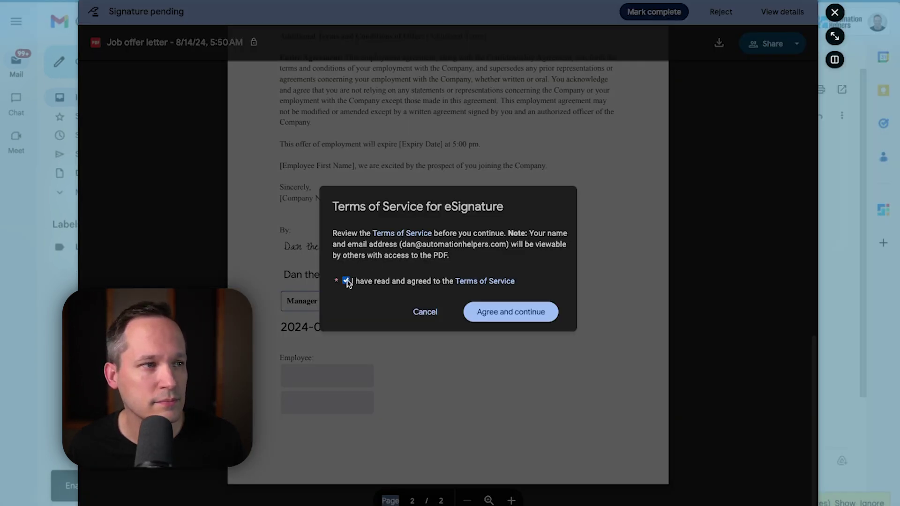
pyautogui.click(509, 311)
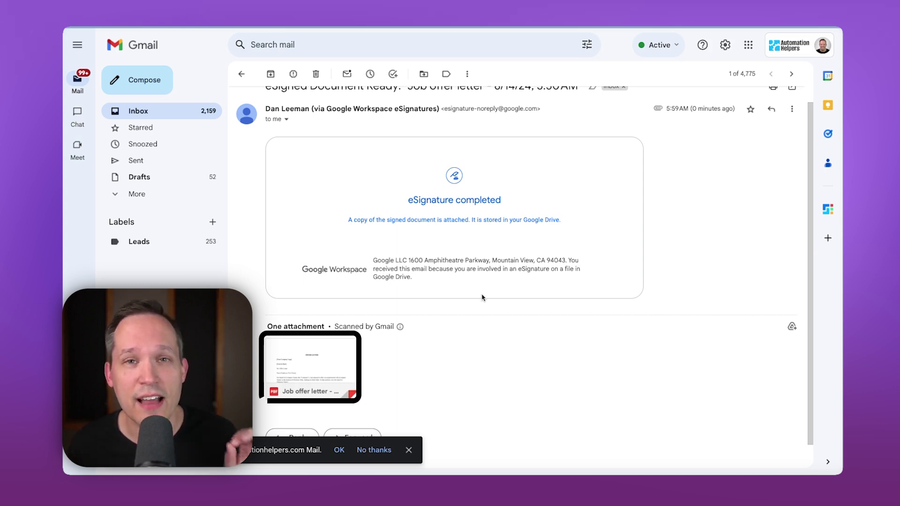
# Step: Open the signed Job offer letter PDF attachment and check both signatures and the audit trail page
pyautogui.click(334, 354)
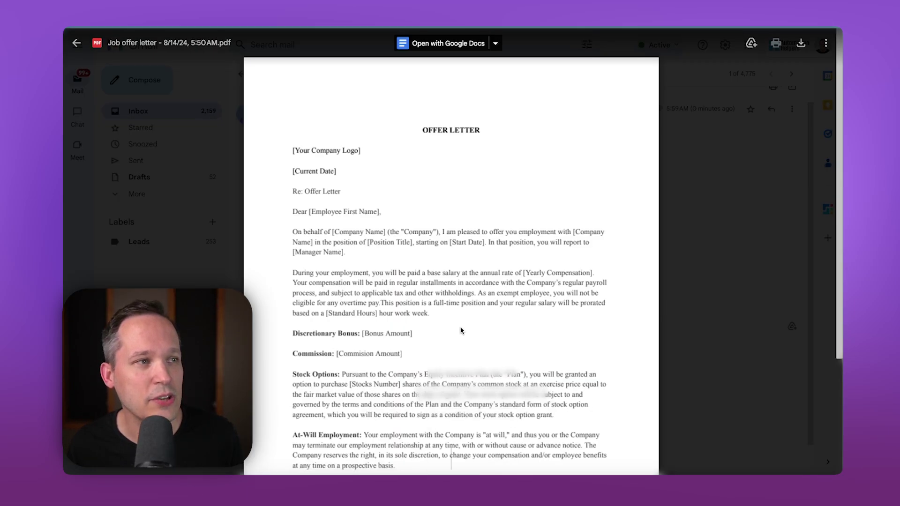
pyautogui.scroll(-15, 334, 353)
pyautogui.scroll(-6, 451, 282)
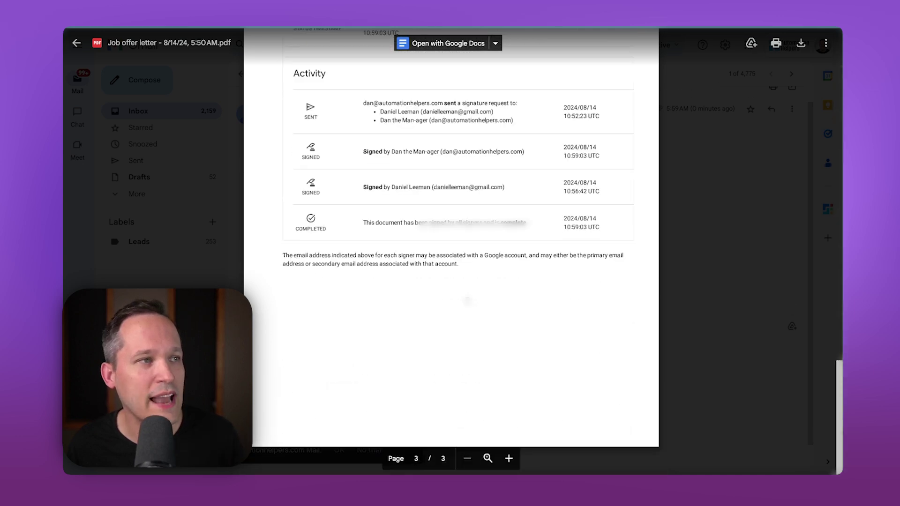
pyautogui.scroll(3, 452, 281)
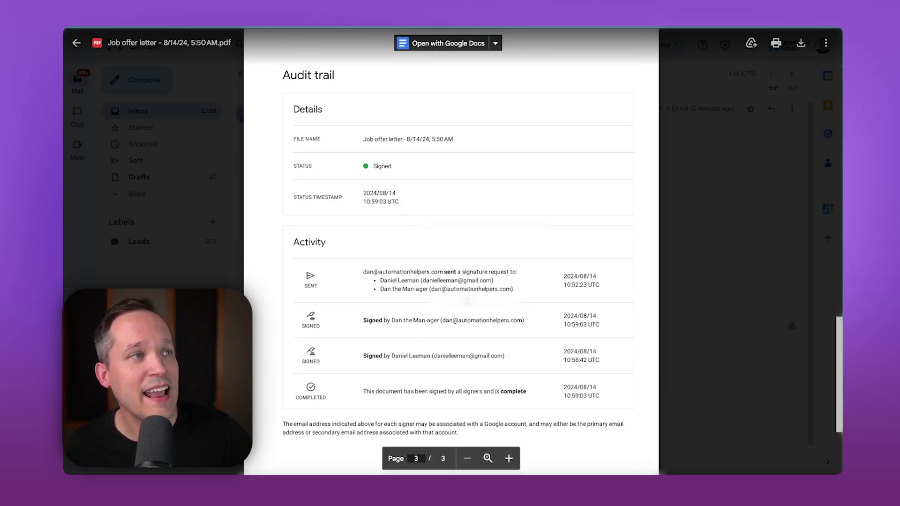
pyautogui.scroll(6, 468, 300)
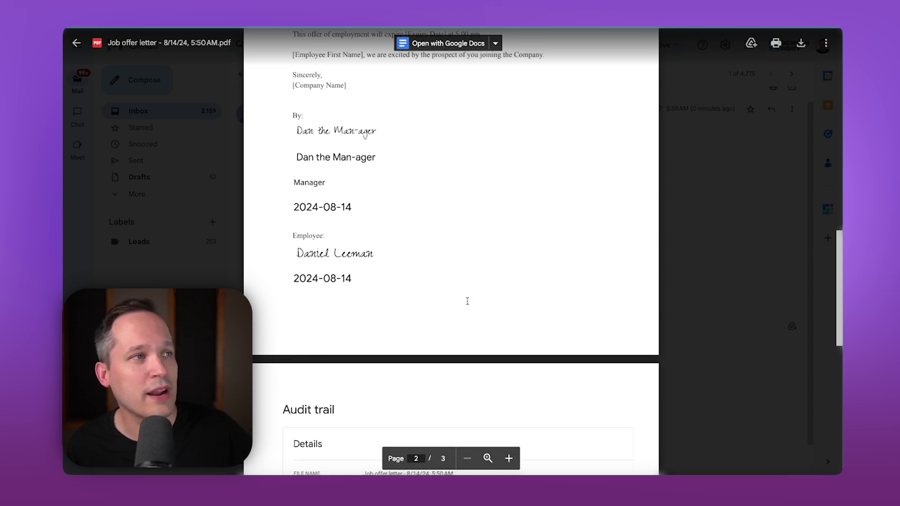
pyautogui.scroll(-8, 362, 236)
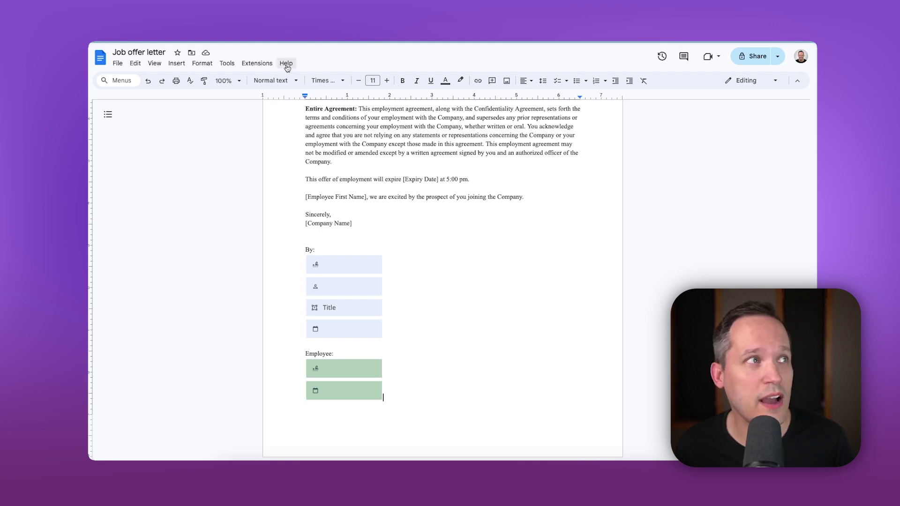
# Step: Open the Job offer letter's eSignature panel from the Tools menu
pyautogui.click(227, 62)
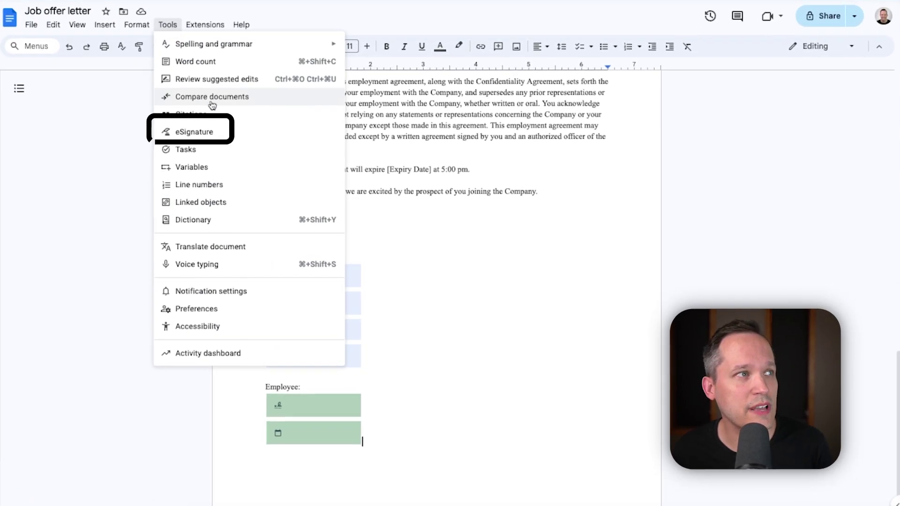
pyautogui.click(197, 131)
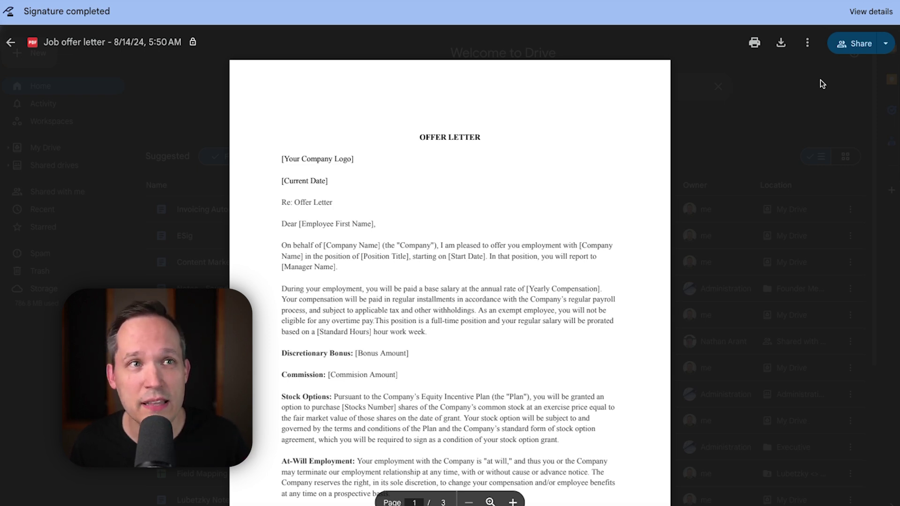
# Step: Show the Signature completed details, then review the signed PDF's signatures and audit trail in Preview
pyautogui.click(853, 13)
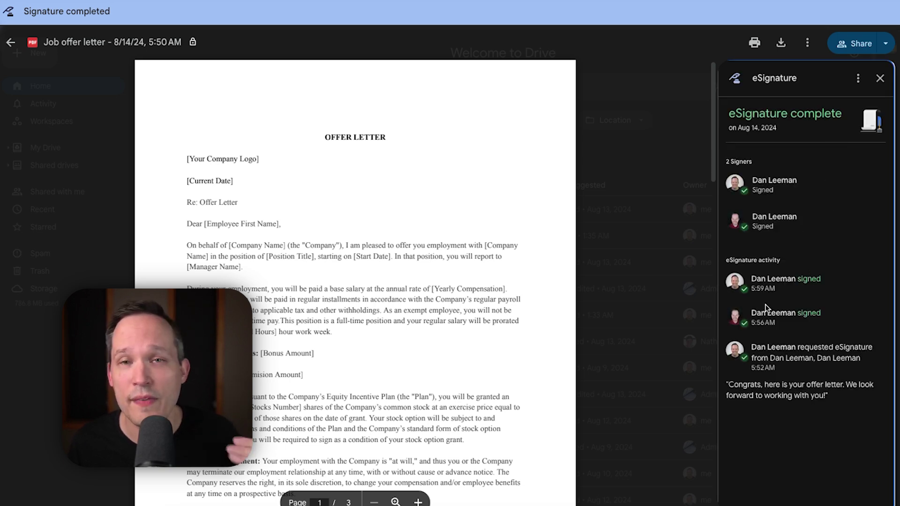
pyautogui.press('super+Tab')
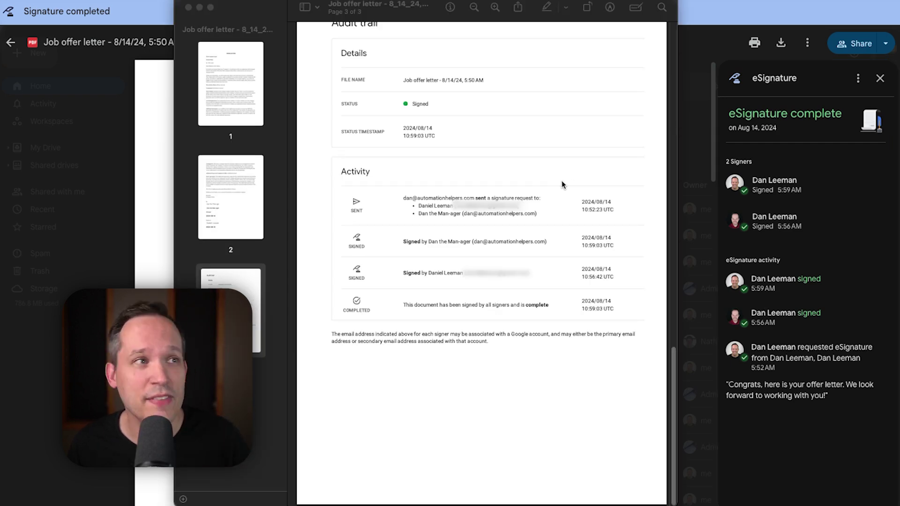
pyautogui.scroll(6, 413, 126)
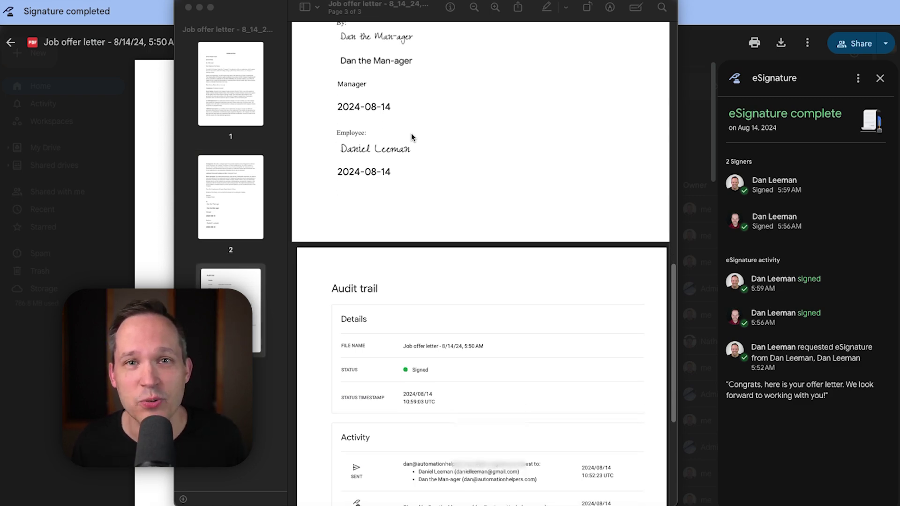
pyautogui.scroll(-3, 412, 133)
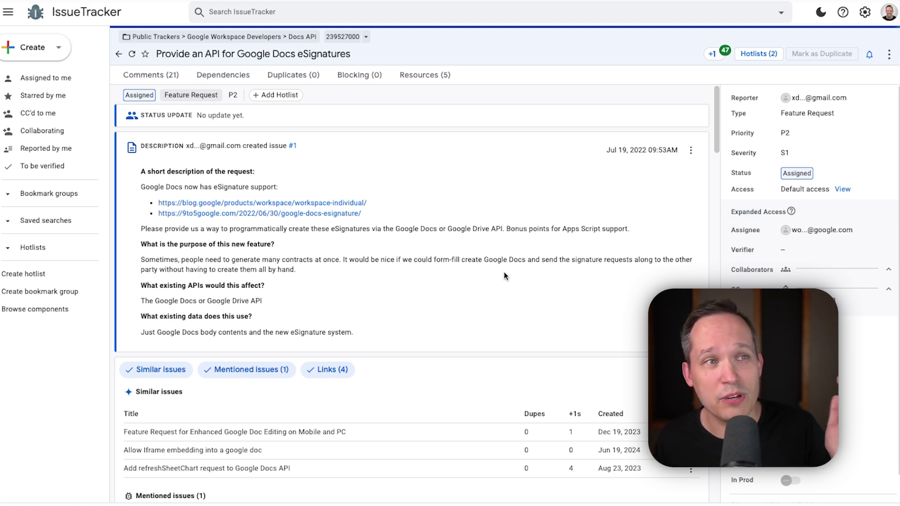
pyautogui.scroll(-20, 505, 272)
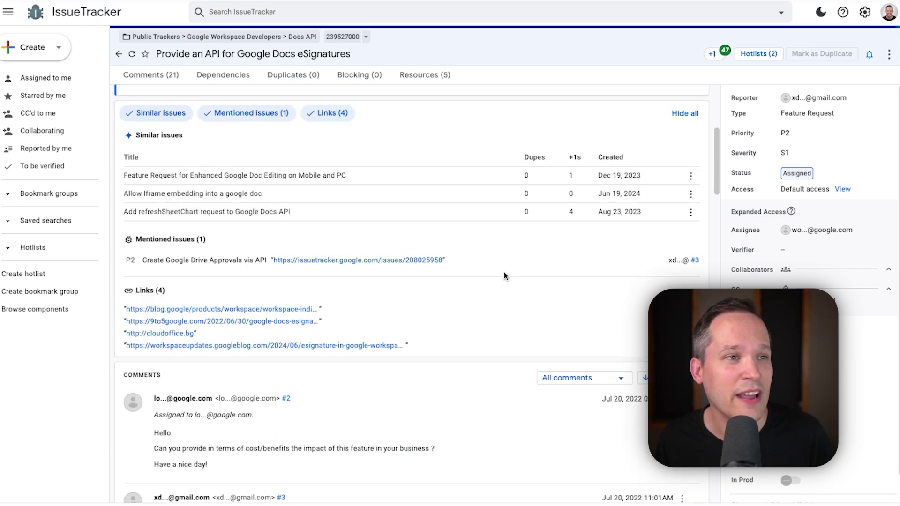
pyautogui.scroll(-1, 505, 276)
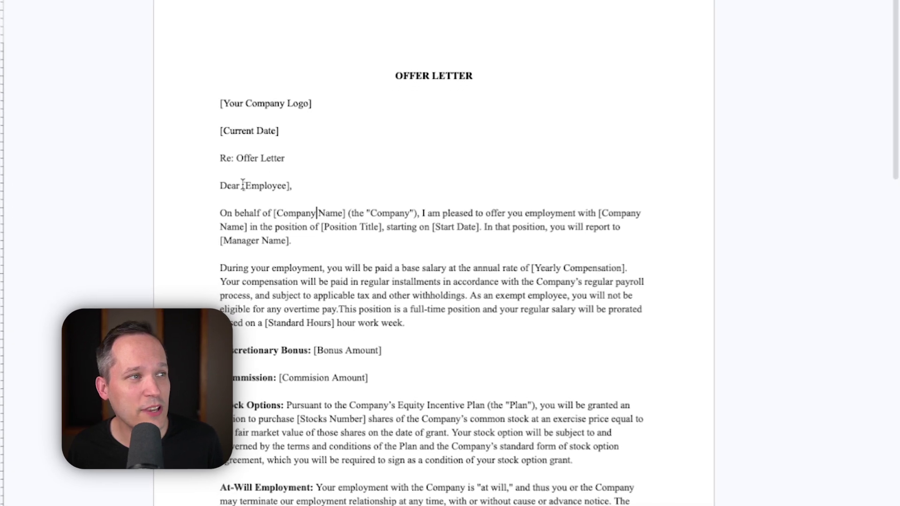
# Step: Replace the bracket before Employee in the Dear line with {{ to make a template tag
pyautogui.click(245, 184)
pyautogui.press('BackSpace')
pyautogui.write('{{')
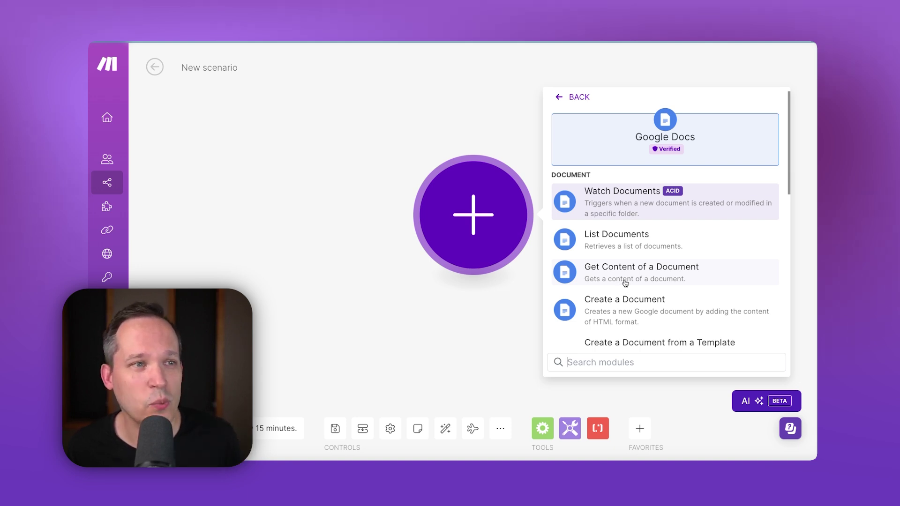
# Step: Add a Create a Document from a Template module using Job offer letter as the template
pyautogui.scroll(-2, 625, 283)
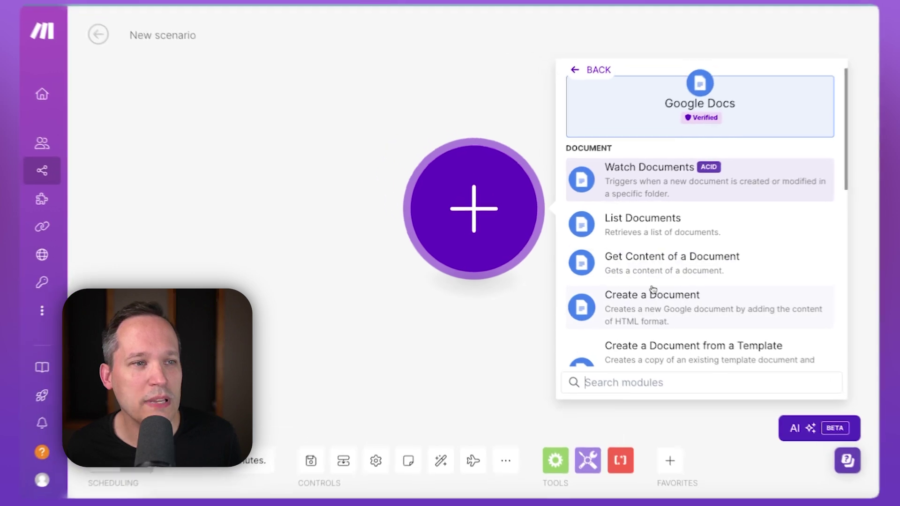
pyautogui.scroll(-1, 659, 291)
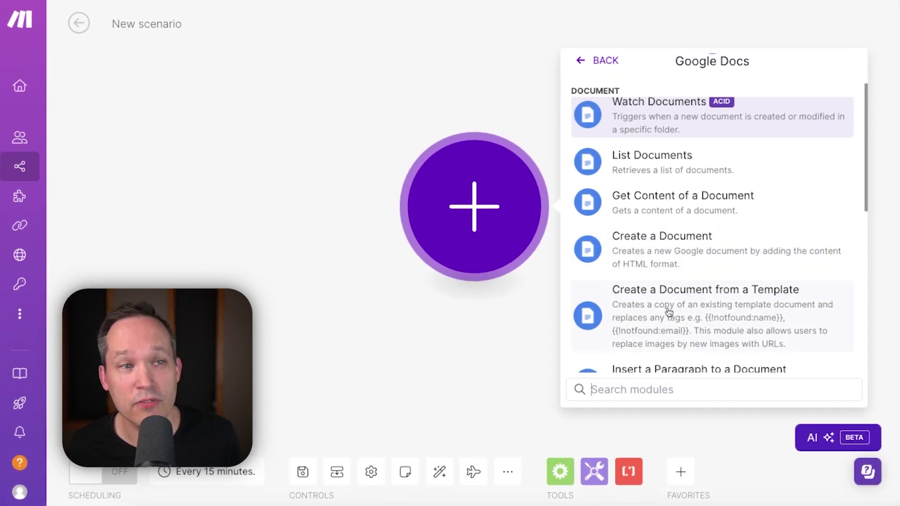
pyautogui.click(669, 313)
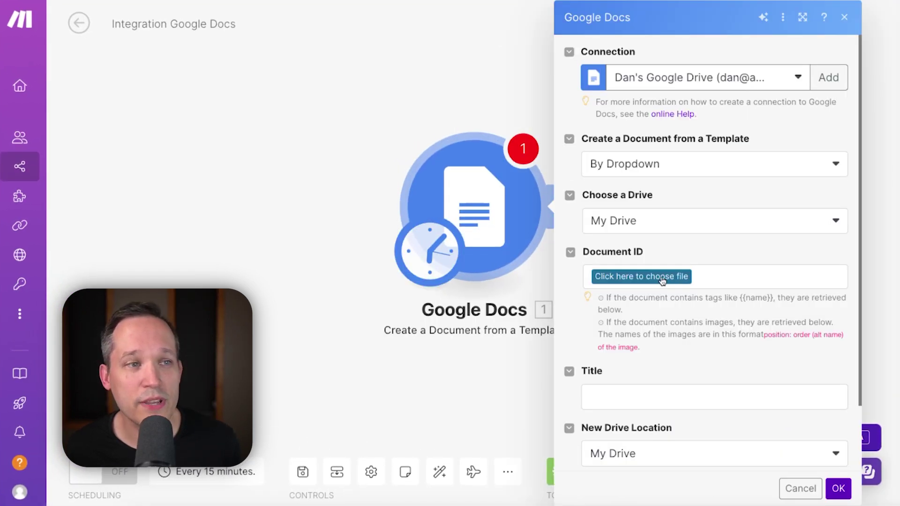
pyautogui.click(662, 280)
pyautogui.click(665, 304)
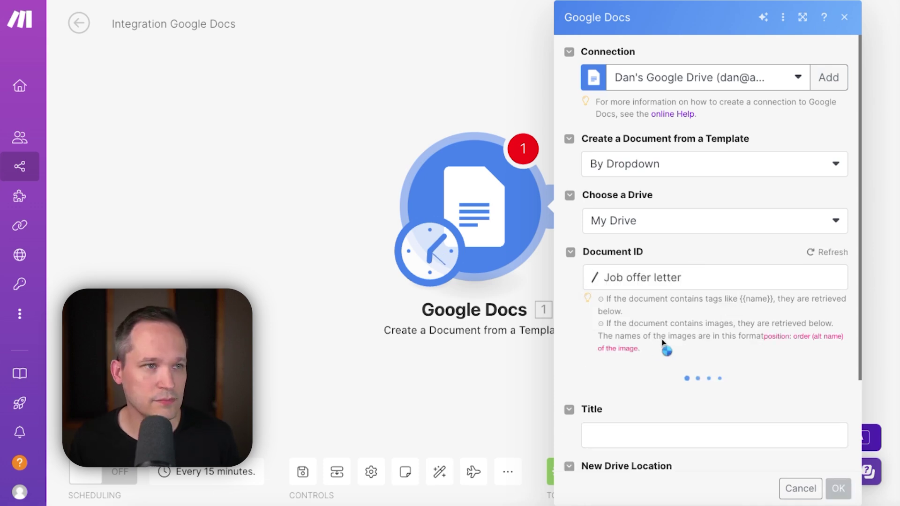
pyautogui.scroll(-2, 703, 291)
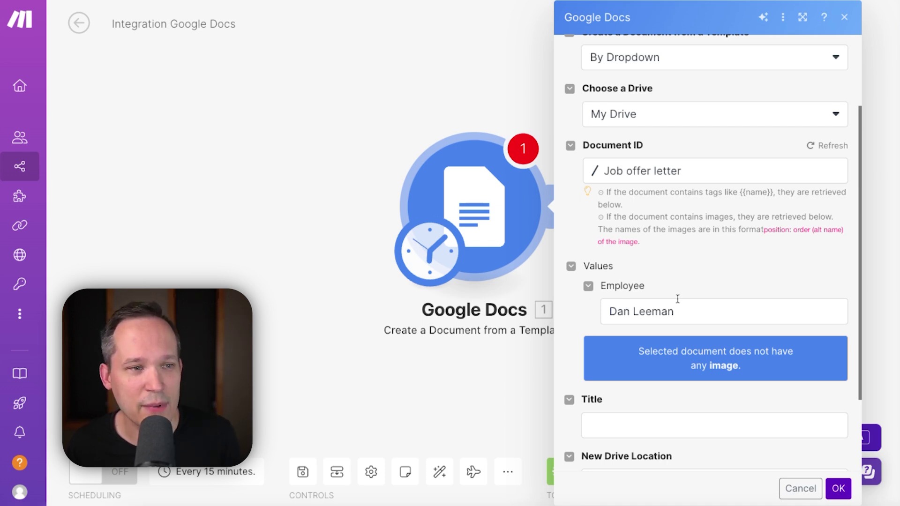
pyautogui.scroll(-3, 678, 298)
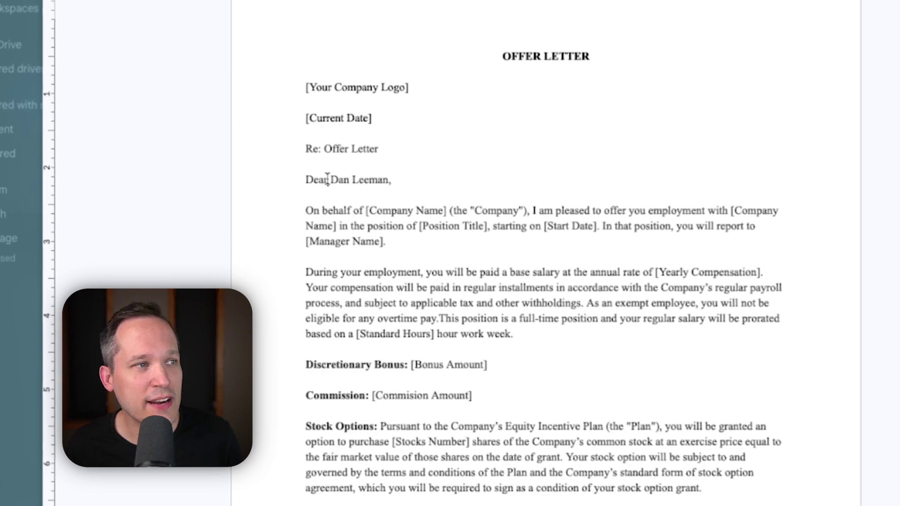
# Step: Check the employee's name in the Generated Doc greeting, then open its eSignature panel
pyautogui.moveTo(327, 179); pyautogui.dragTo(384, 177)
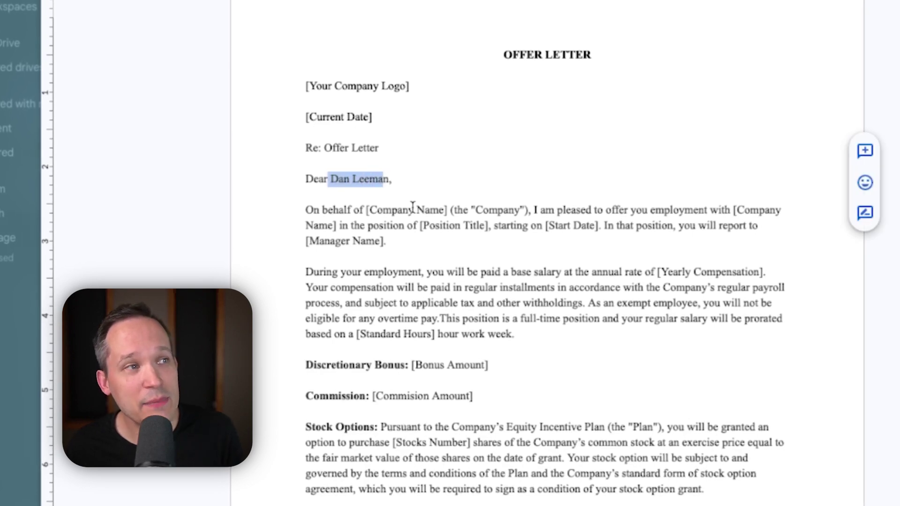
pyautogui.click(413, 208)
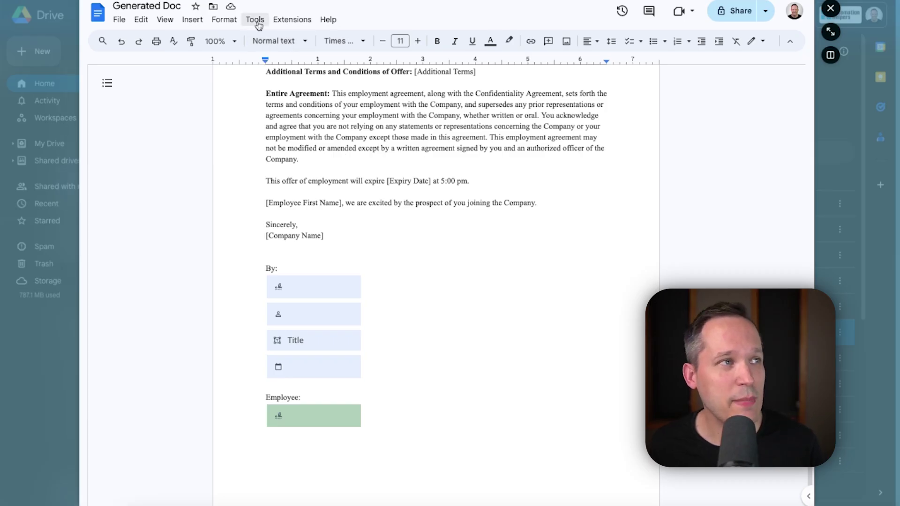
pyautogui.click(256, 20)
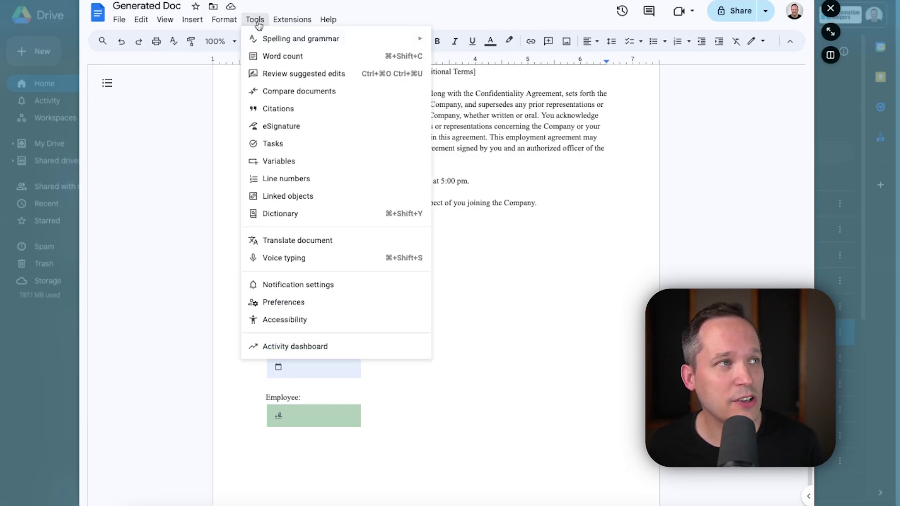
pyautogui.click(280, 126)
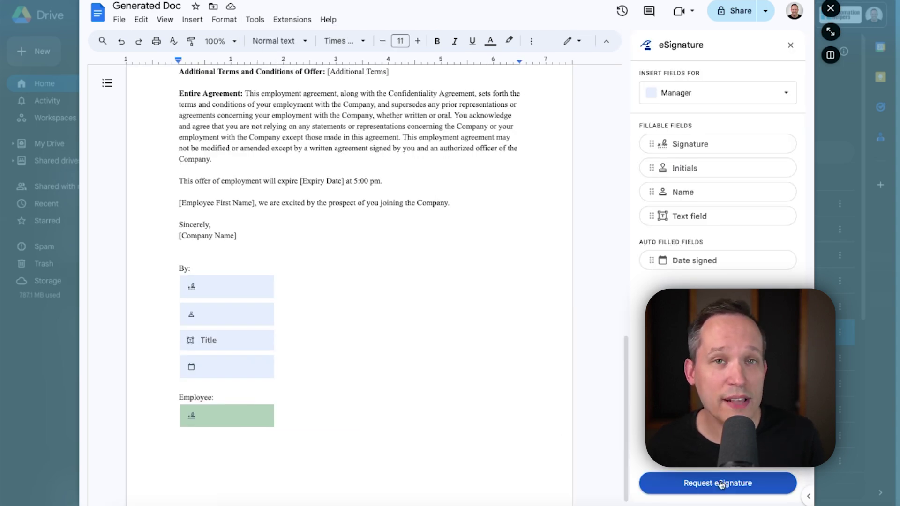
pyautogui.scroll(15, 367, 297)
pyautogui.scroll(1, 368, 297)
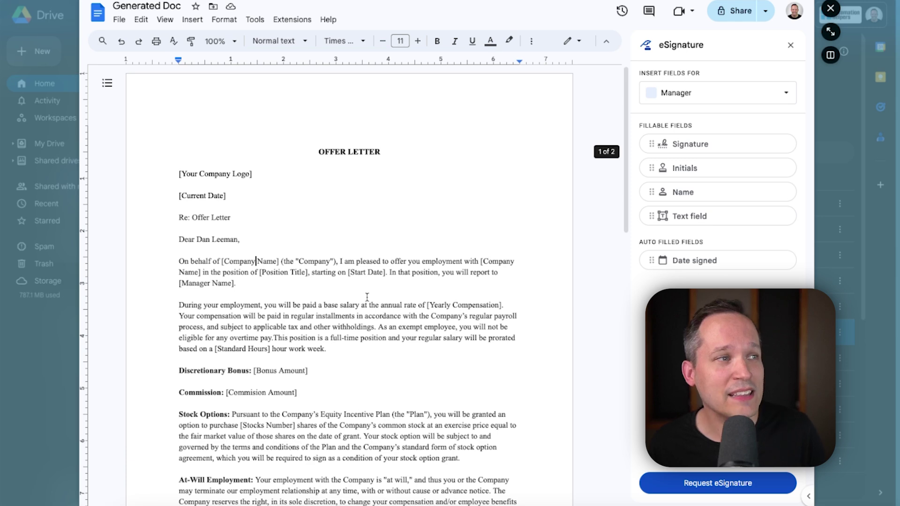